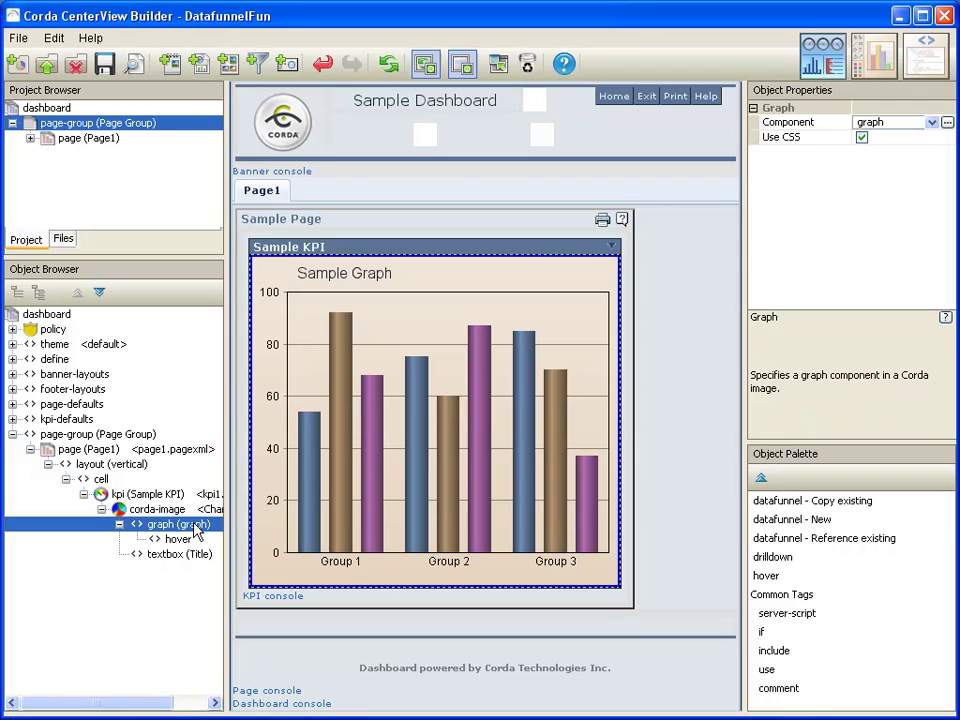
left_click(780, 521)
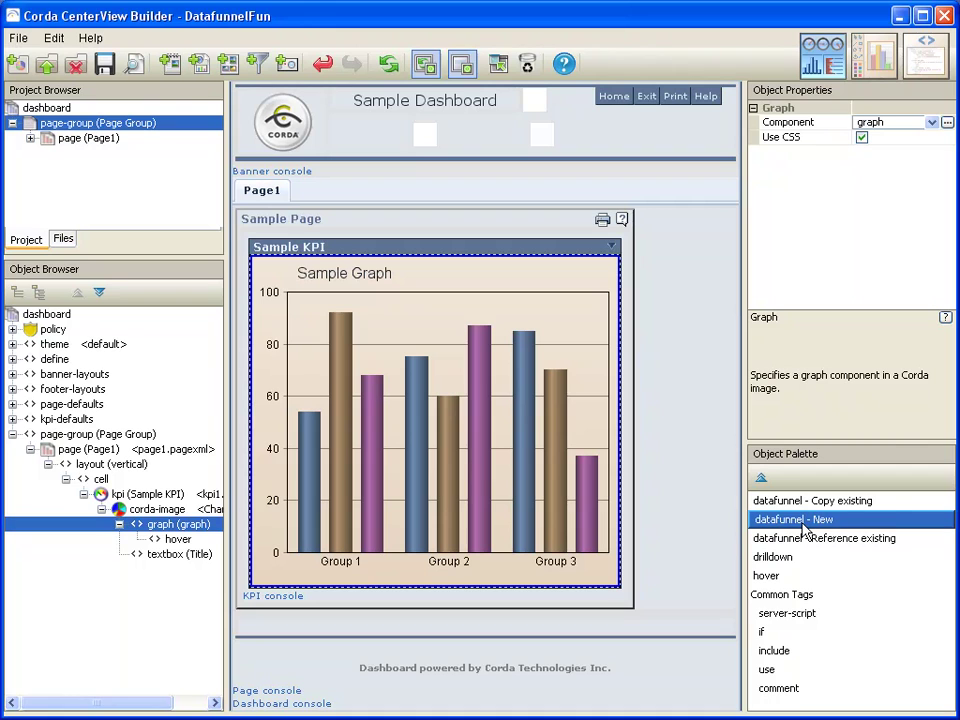
left_click(808, 538)
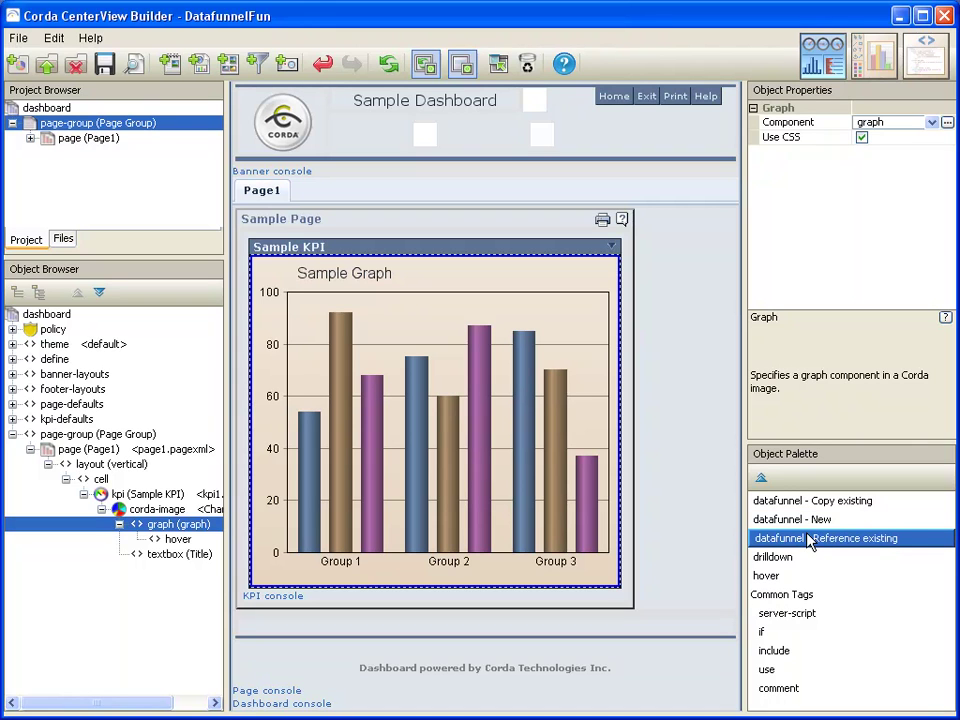
left_click(811, 520)
left_click(805, 507)
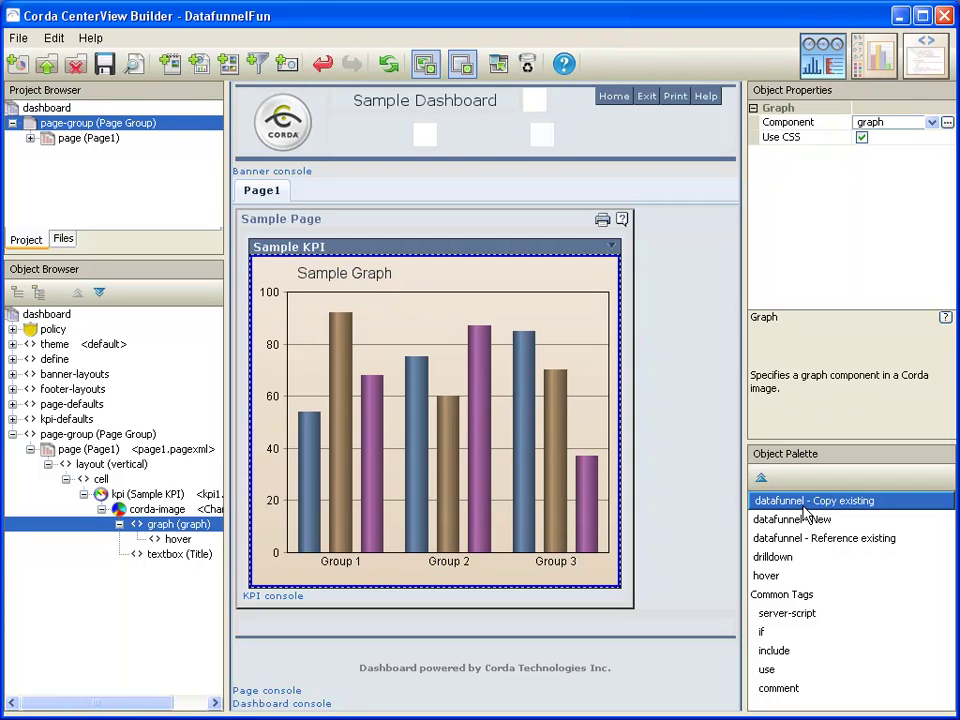
- Start a new datafunnel named dfOlympicCounts using the guided wizard
left_click(256, 66)
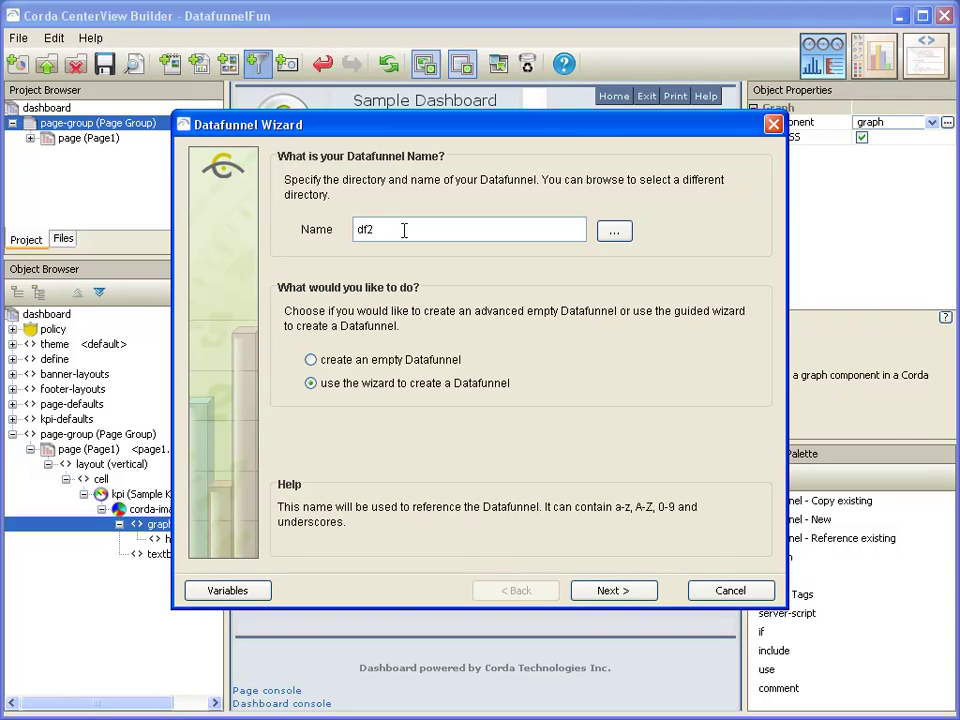
key("BackSpace")
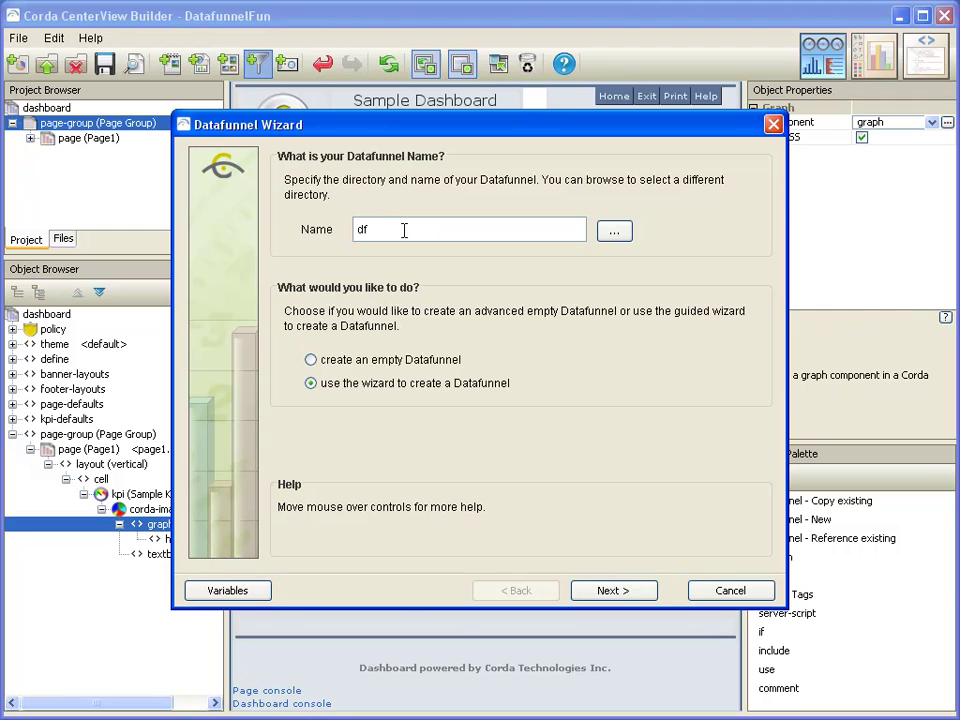
type("OlympicCounts")
left_click(624, 594)
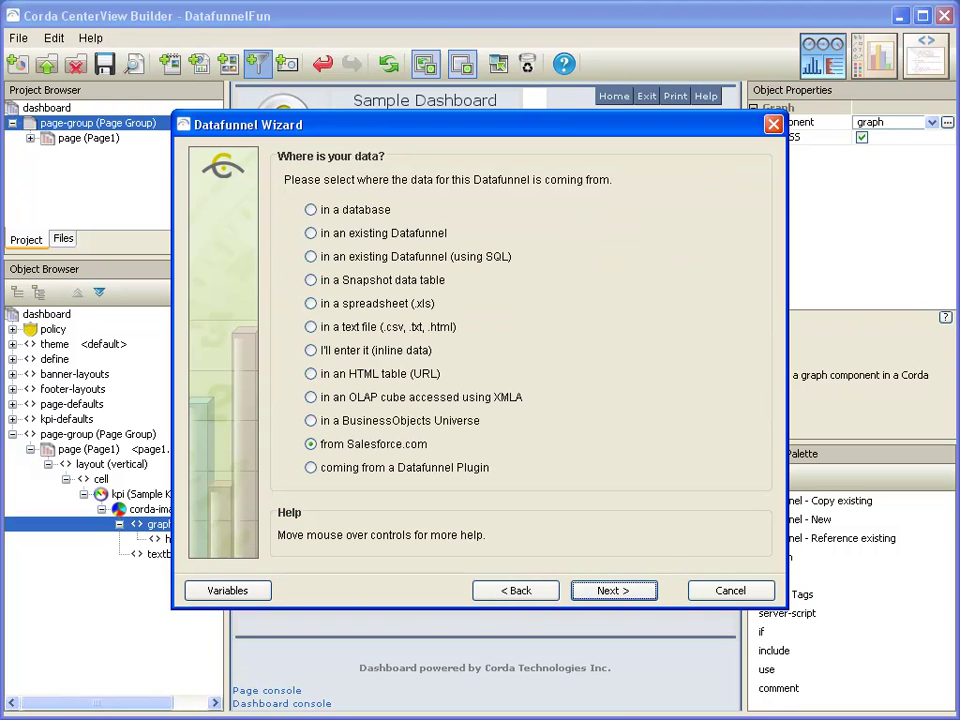
- Look over the Beijing 2008 Overall Medal Standings page in Firefox, and choose an HTML table (URL) as the datafunnel's data source
key("alt+Tab")
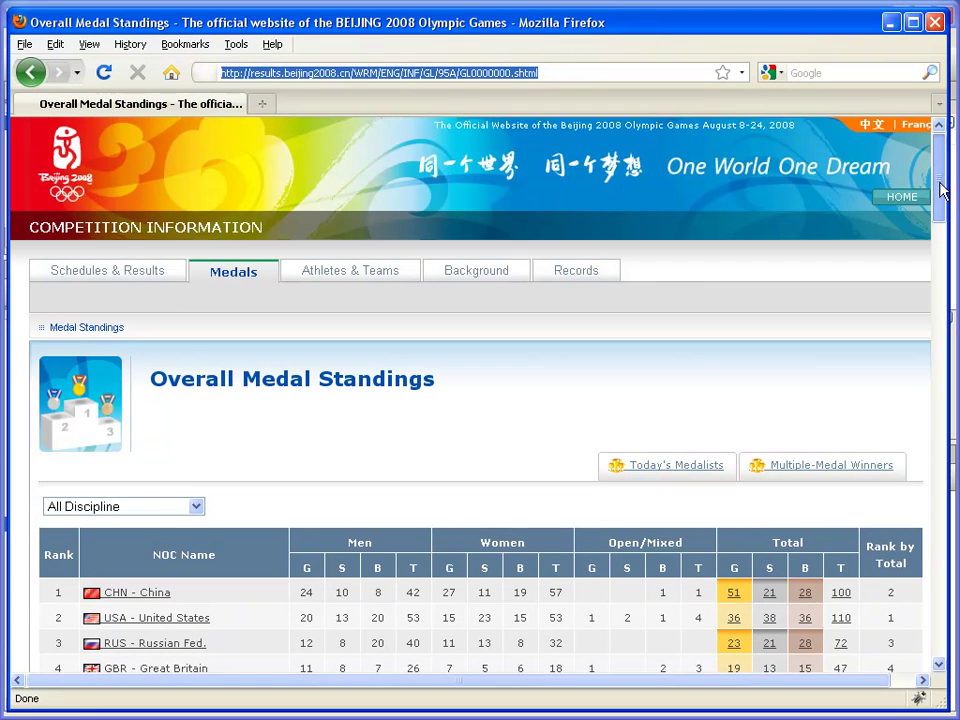
left_click_drag(940, 190, 952, 262)
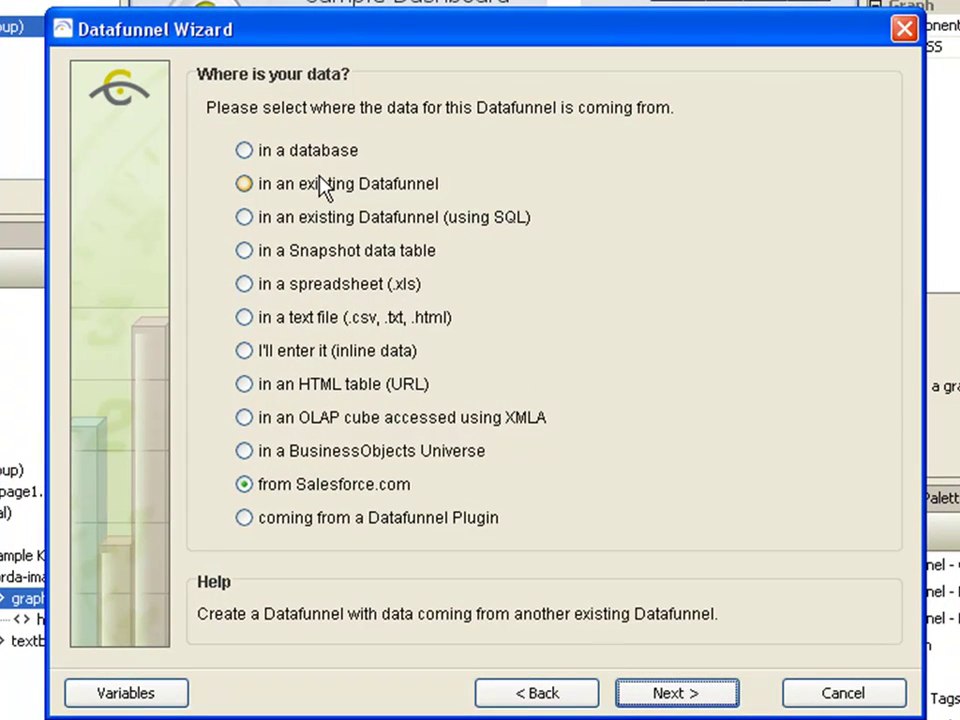
left_click(345, 395)
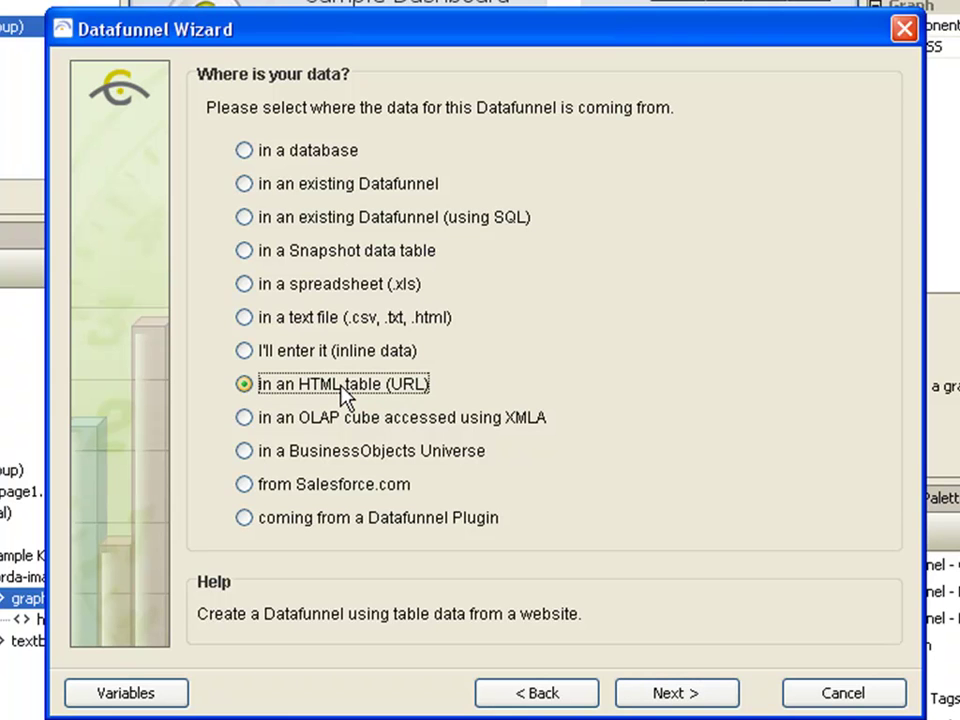
left_click(680, 697)
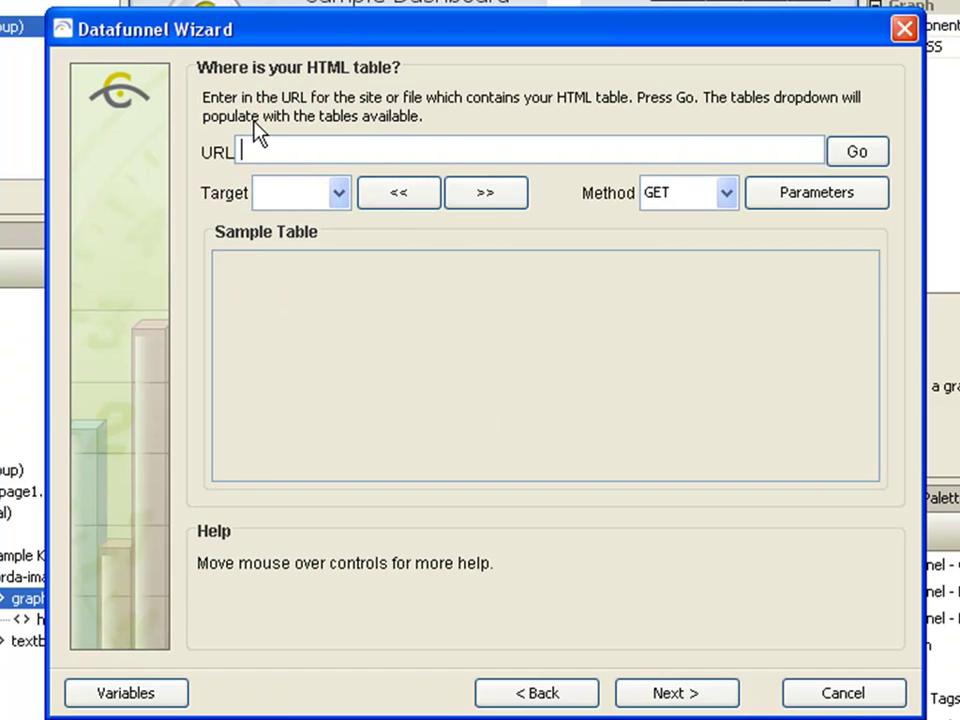
type("http://results.beijing2008.cn/WRM/ENG/INF/GL/95A/GL0000000.shtml")
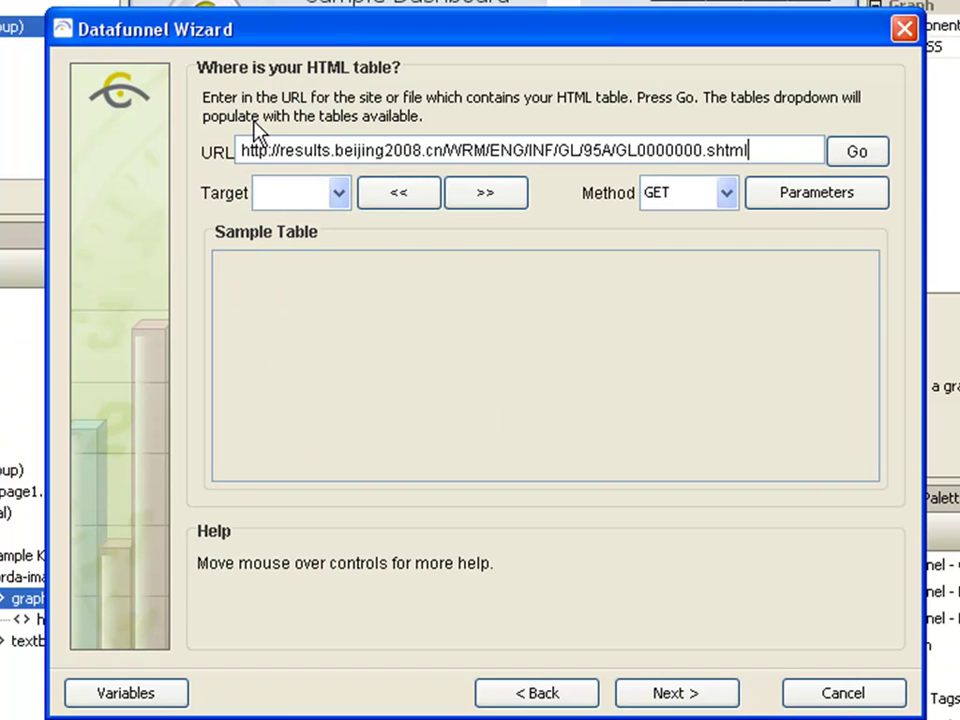
left_click(862, 152)
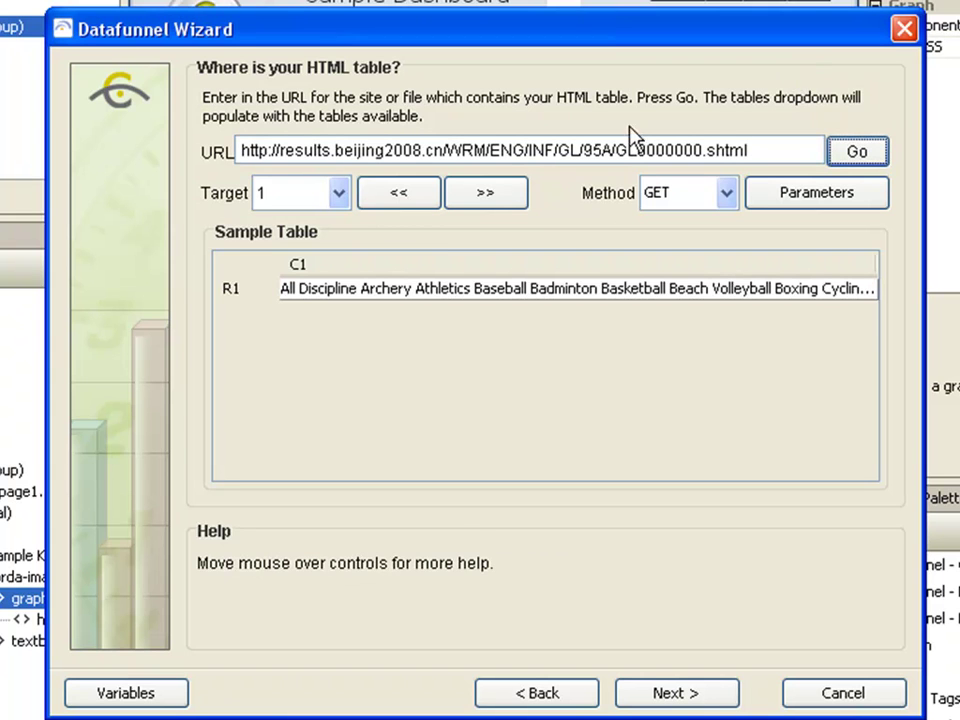
left_click(482, 200)
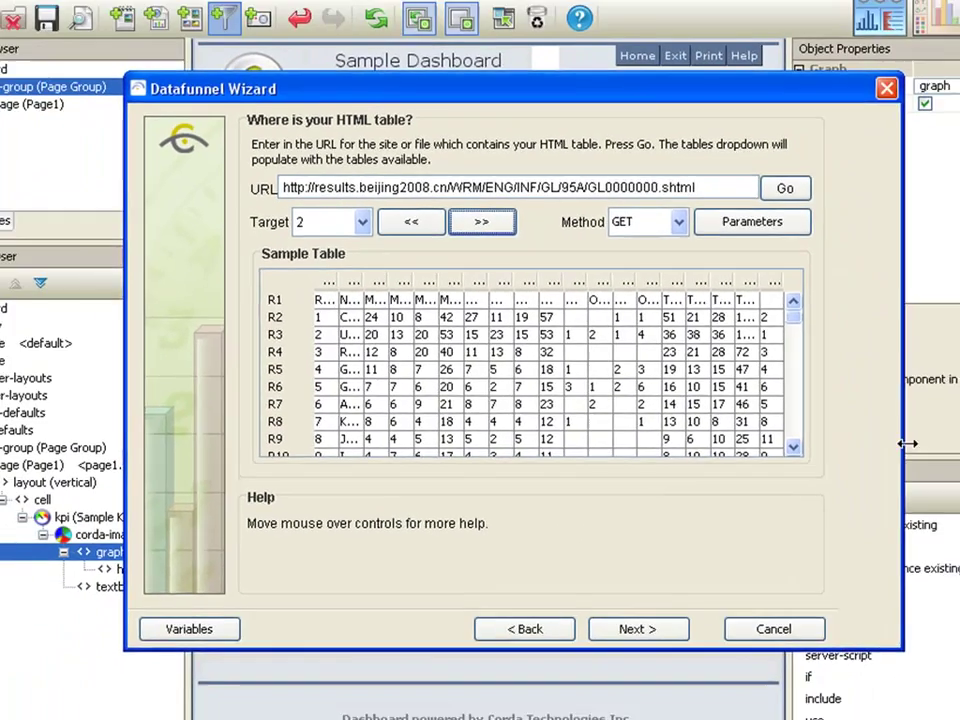
- Widen the wizard to inspect the sample table's columns, and finish creating the datafunnel
left_click_drag(907, 443, 959, 443)
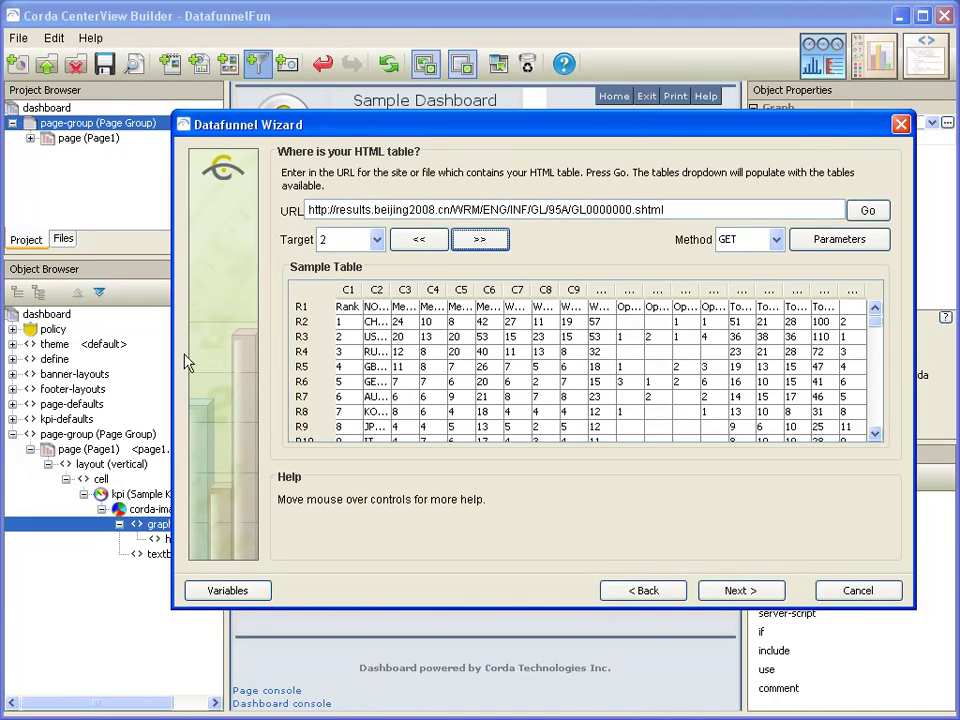
left_click_drag(173, 365, 67, 366)
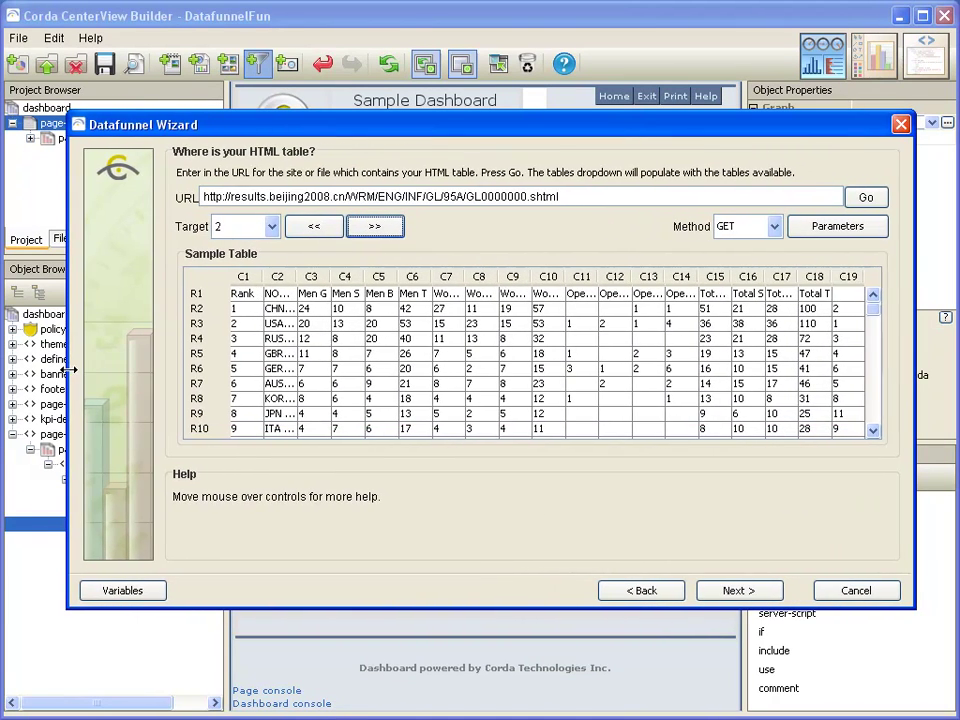
left_click(752, 591)
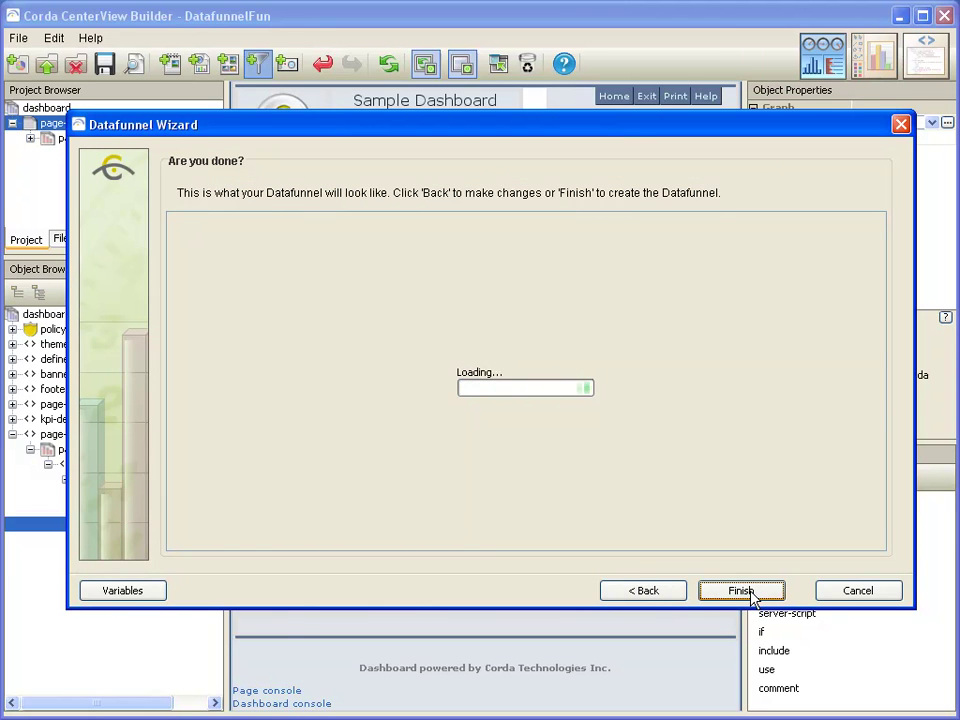
left_click(750, 592)
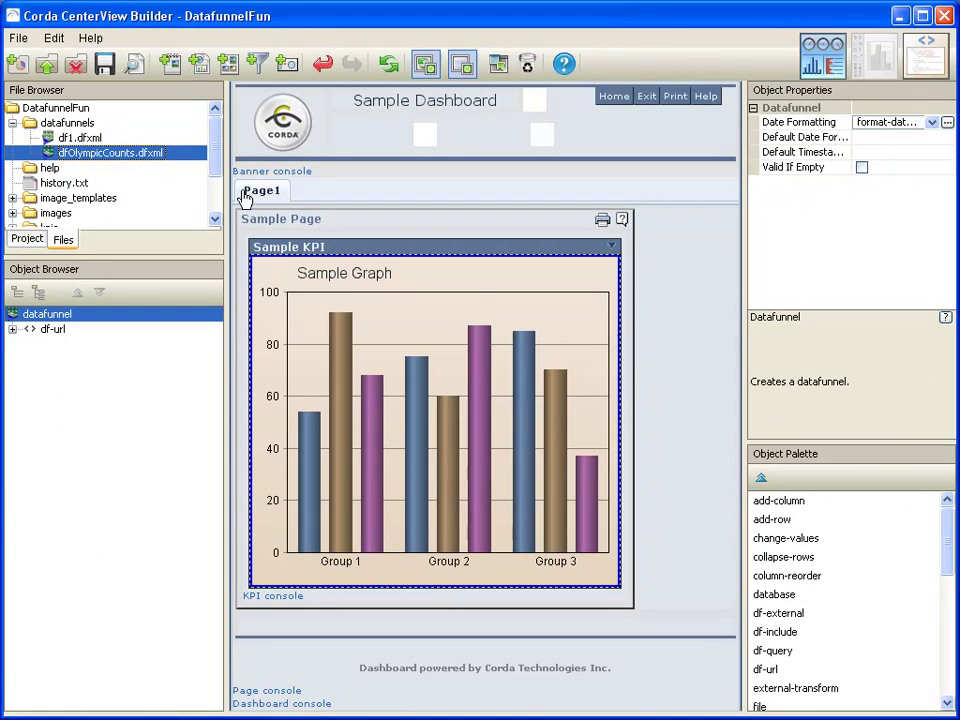
- Preview dfOlympicCounts.dfxml and add a filter transform to its df-url element
double_click(88, 153)
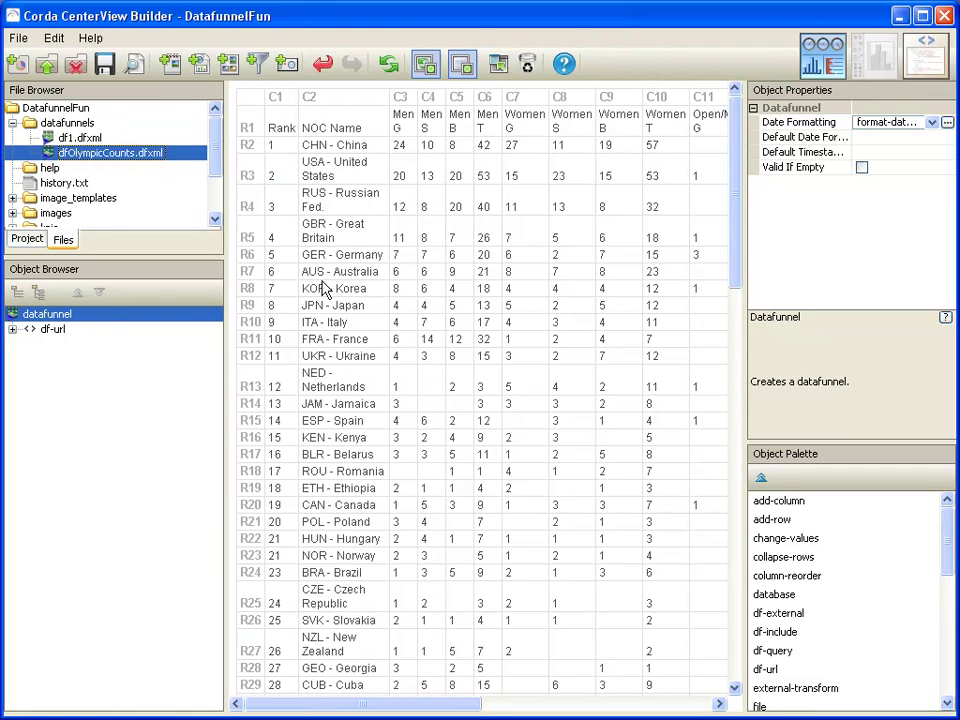
left_click(72, 336)
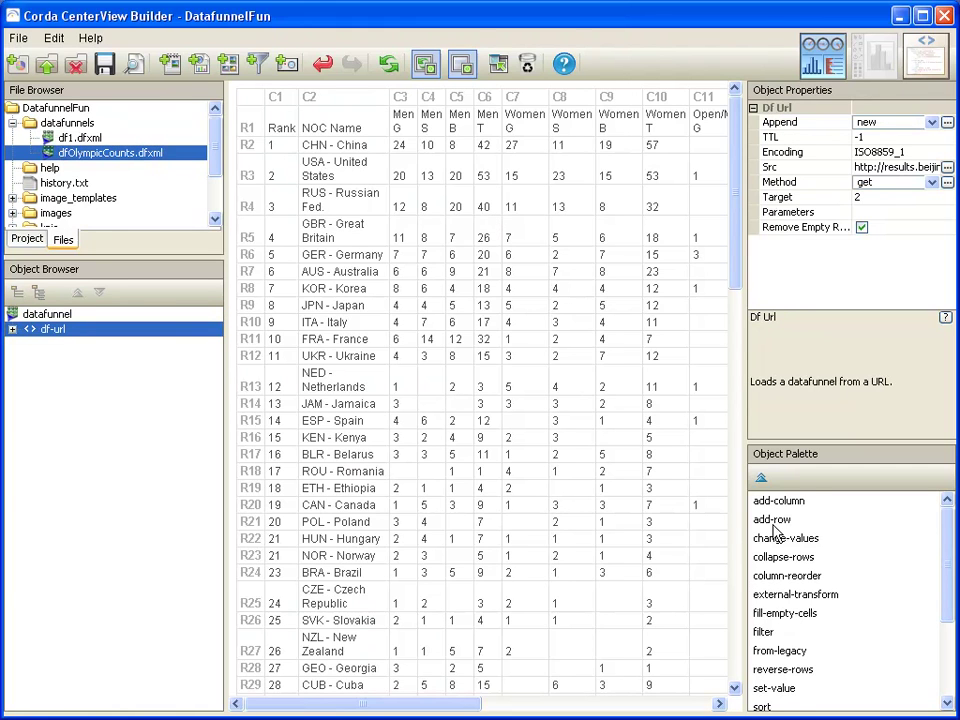
left_click(821, 520)
left_click(814, 502)
left_click_drag(814, 506, 793, 638)
double_click(793, 633)
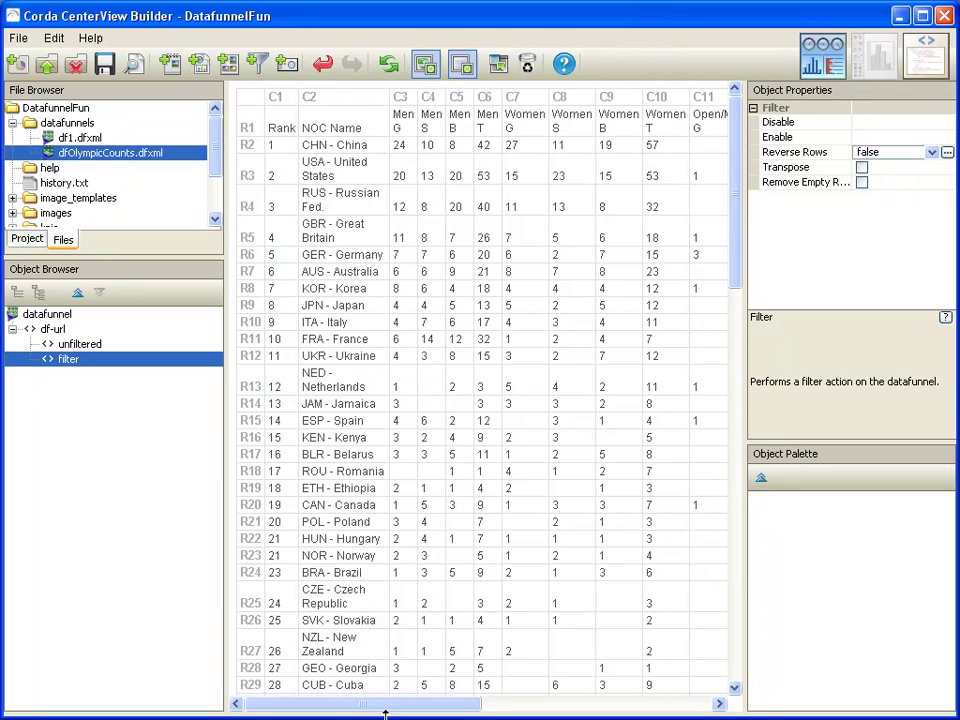
- Set the filter to disable columns 1 and 19 (columns:1,19)
left_click_drag(388, 704, 665, 707)
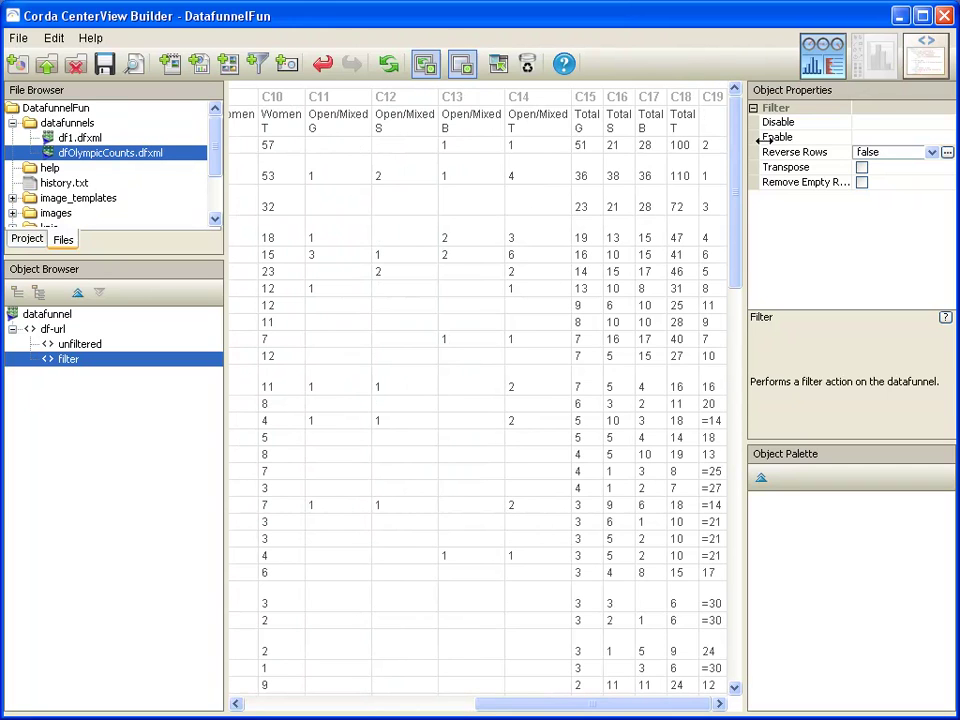
left_click(866, 121)
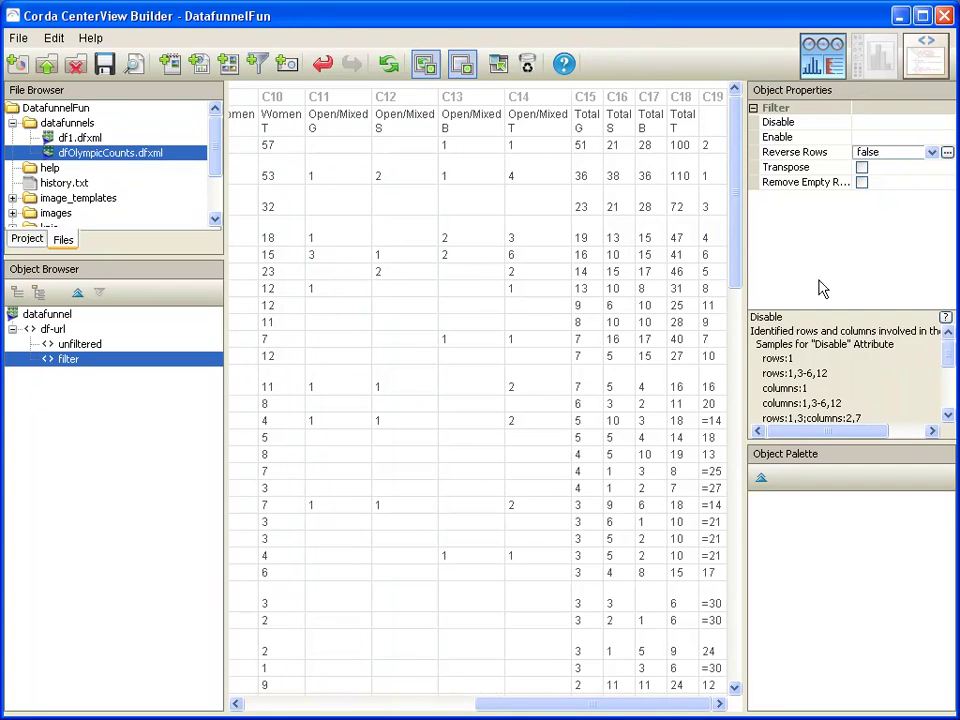
left_click(799, 392)
type(",19")
key("Tab")
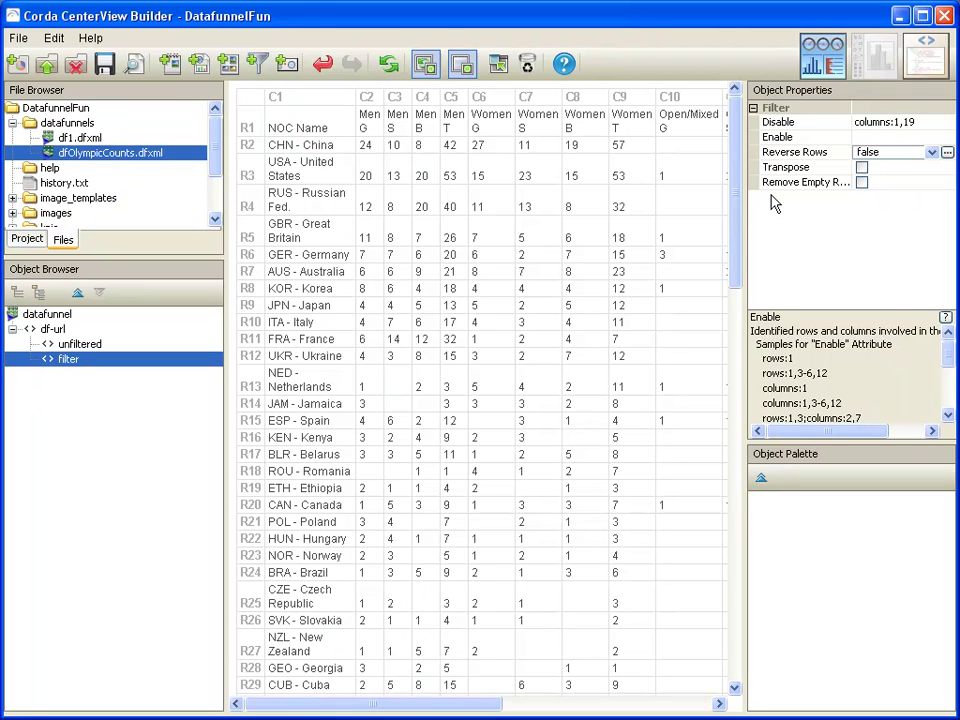
- Add a change-values transform containing a regular-expression to the df-url element
left_click(60, 330)
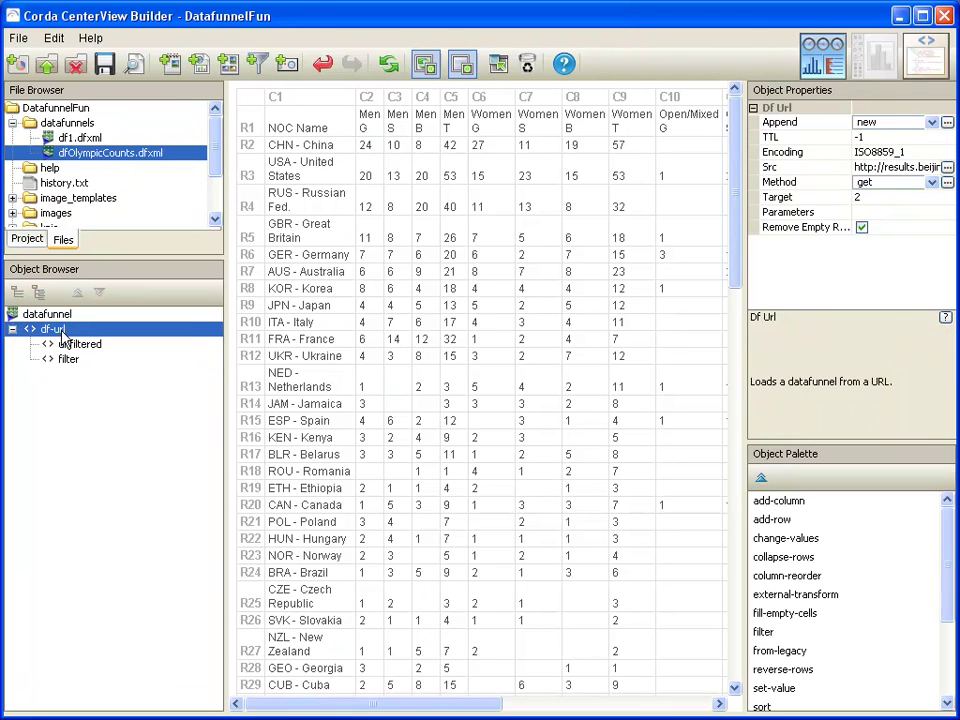
double_click(805, 543)
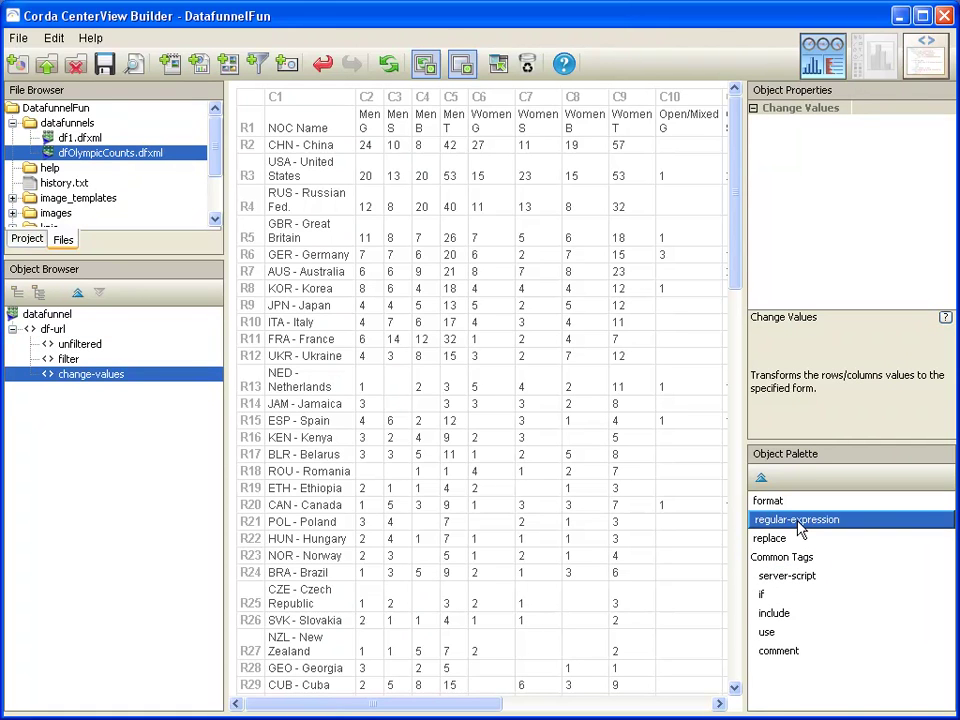
double_click(799, 526)
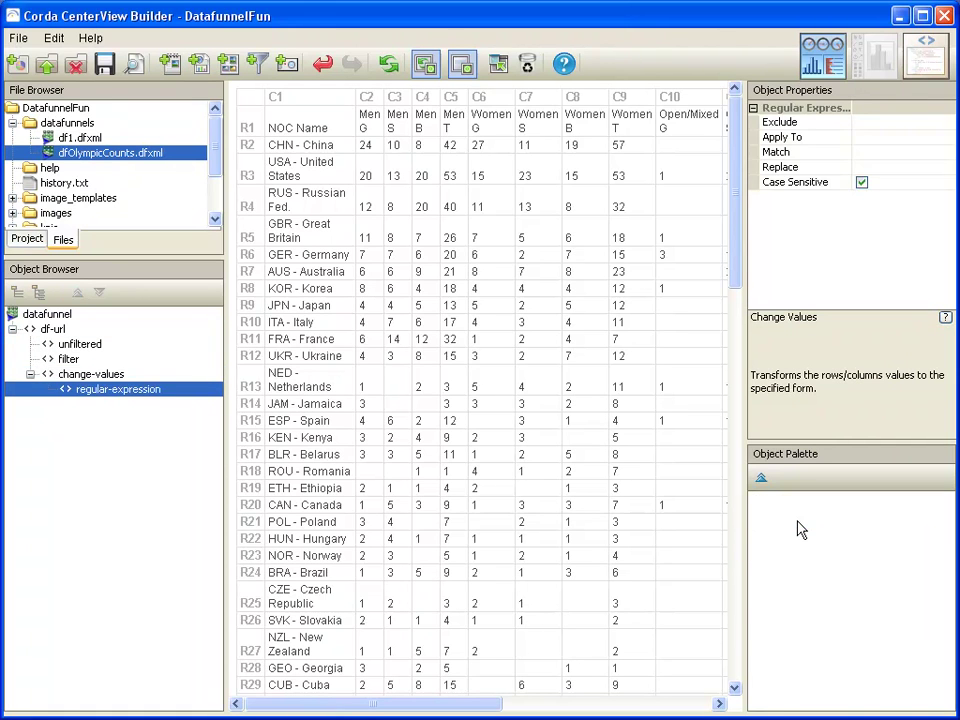
- Set the regular expression to exclude rows:1 and apply to columns:1
left_click(873, 121)
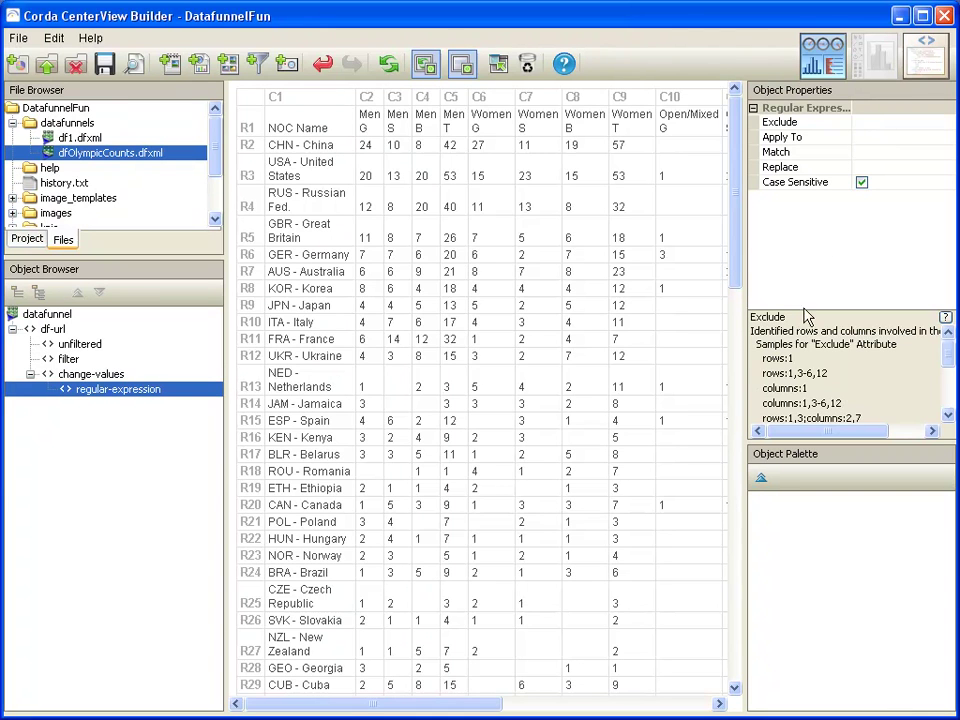
left_click(790, 362)
left_click(862, 137)
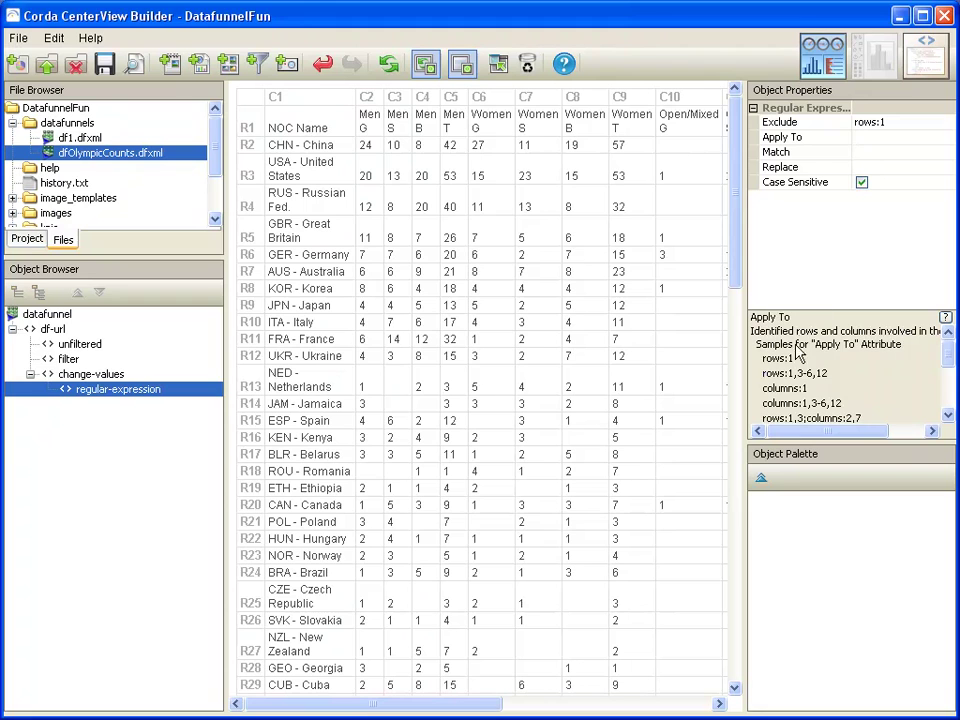
left_click(786, 390)
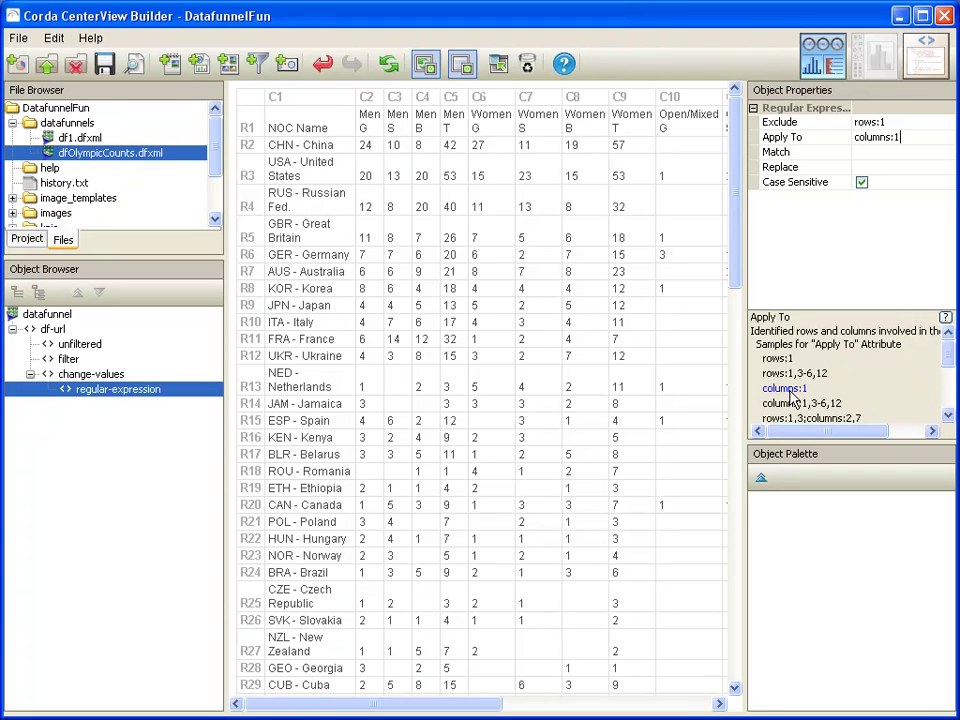
- Set the regular expression's match string to [A-Z]{3}\s-\s and leave its replacement empty to strip the country codes
left_click(867, 152)
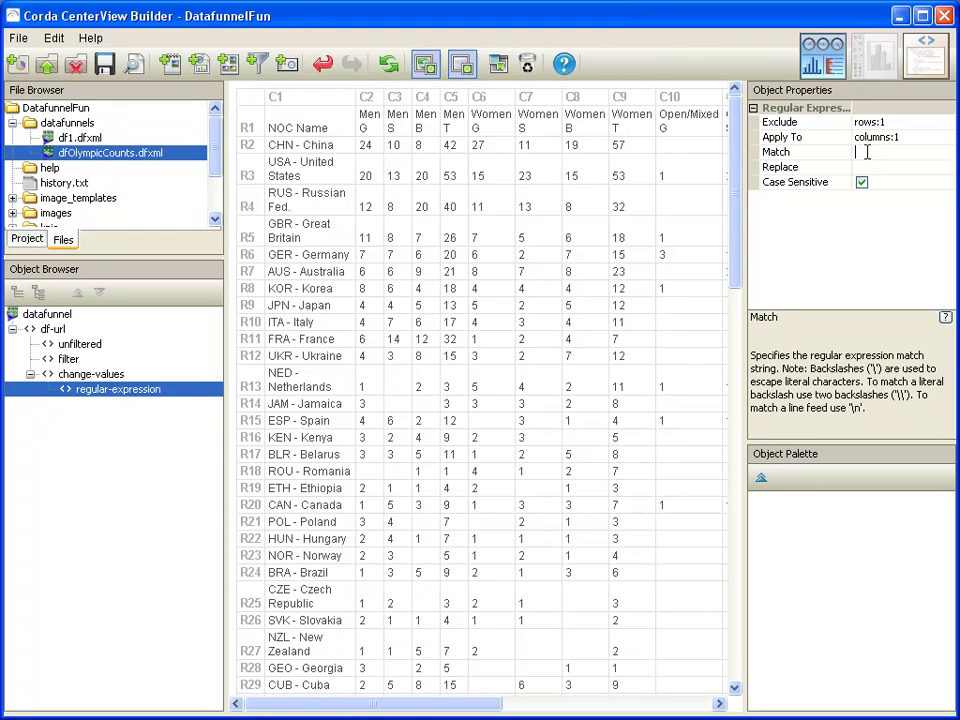
type("[A-Z]{3}\\s-\\s")
left_click(870, 167)
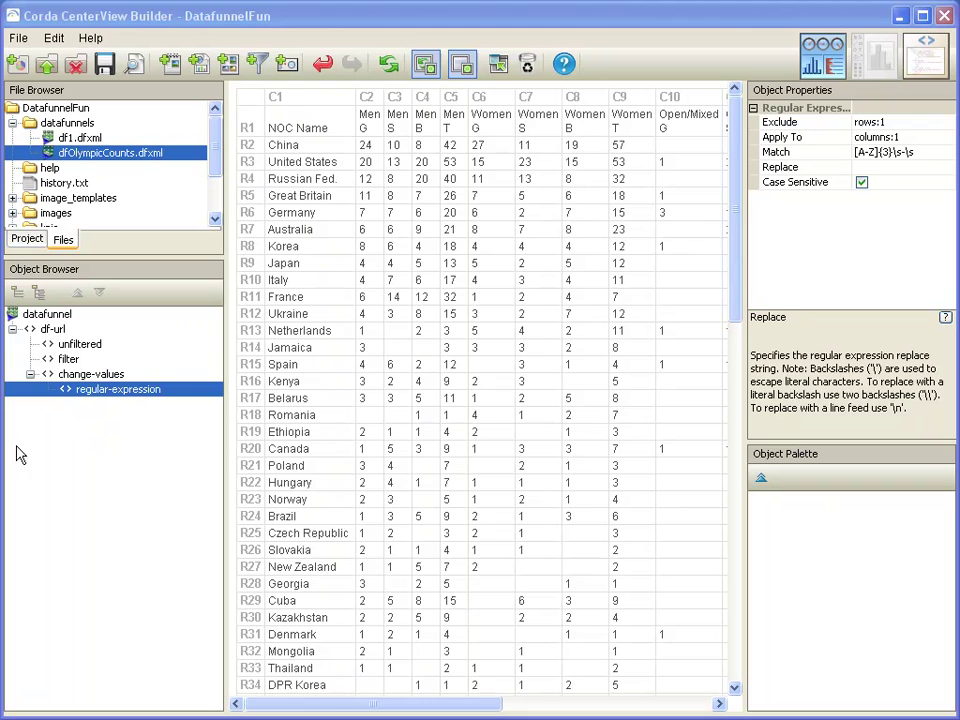
- Compare the medal table at the unfiltered, filter and change-values stages of the datafunnel
left_click(76, 345)
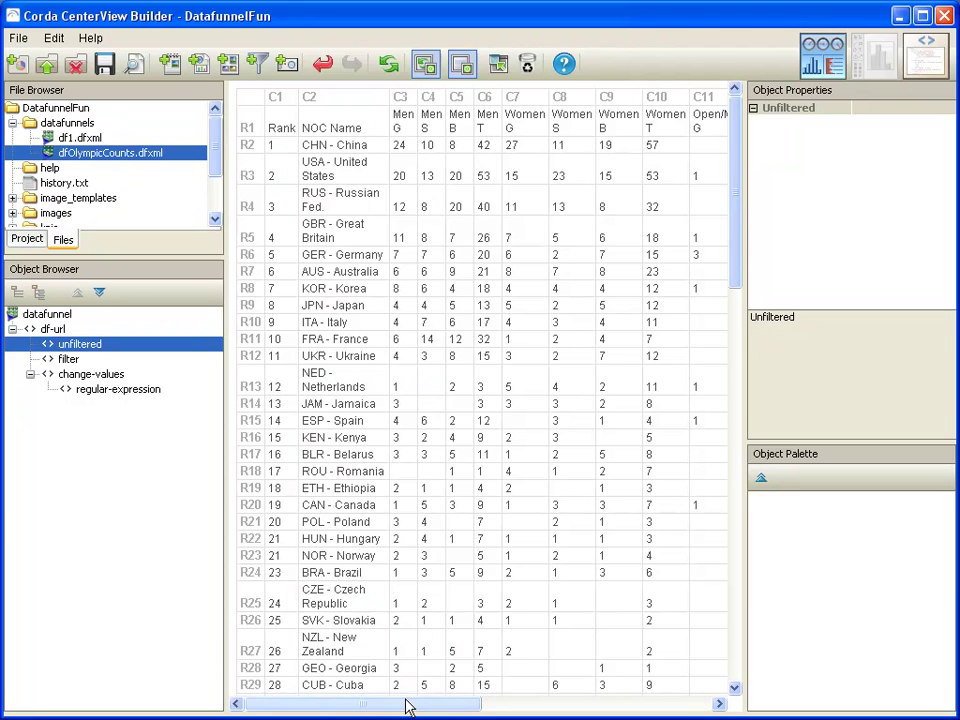
left_click_drag(406, 706, 380, 710)
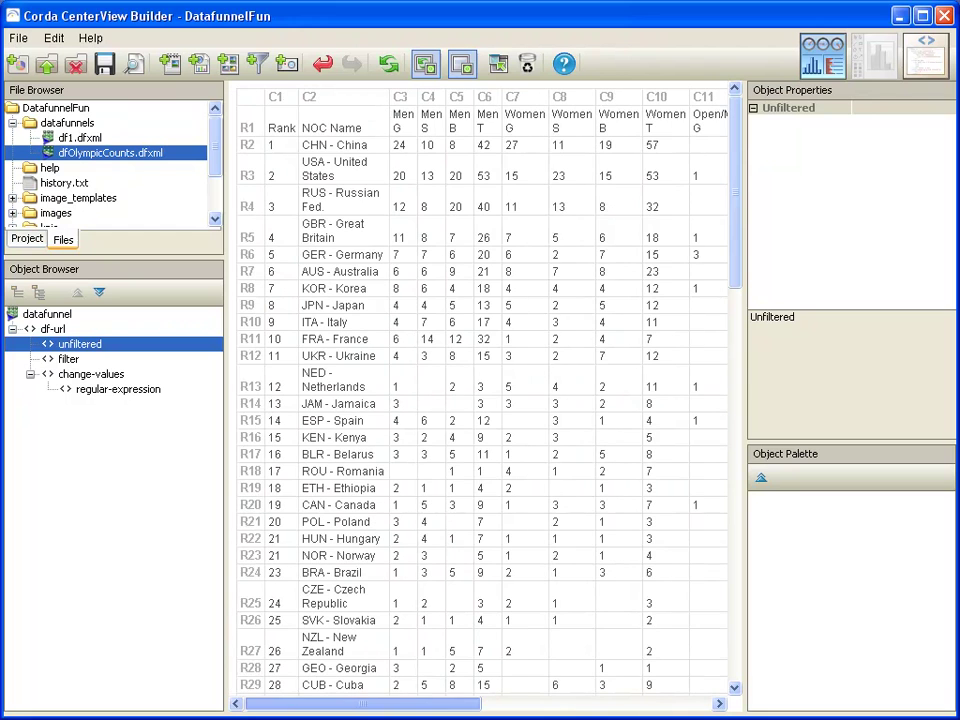
left_click(70, 359)
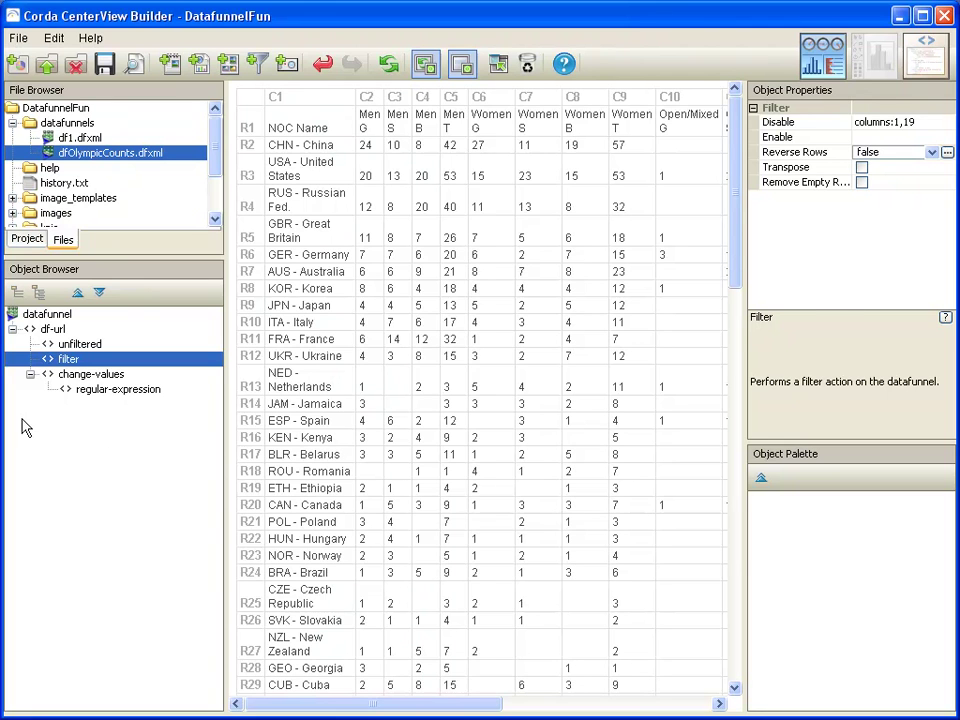
left_click(88, 375)
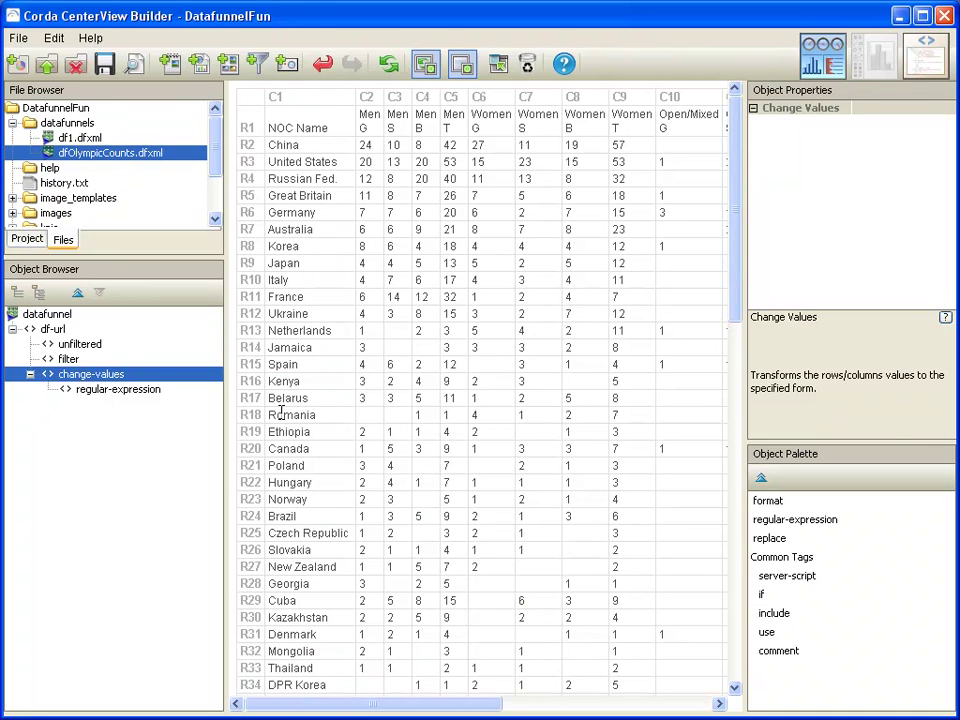
right_click(54, 319)
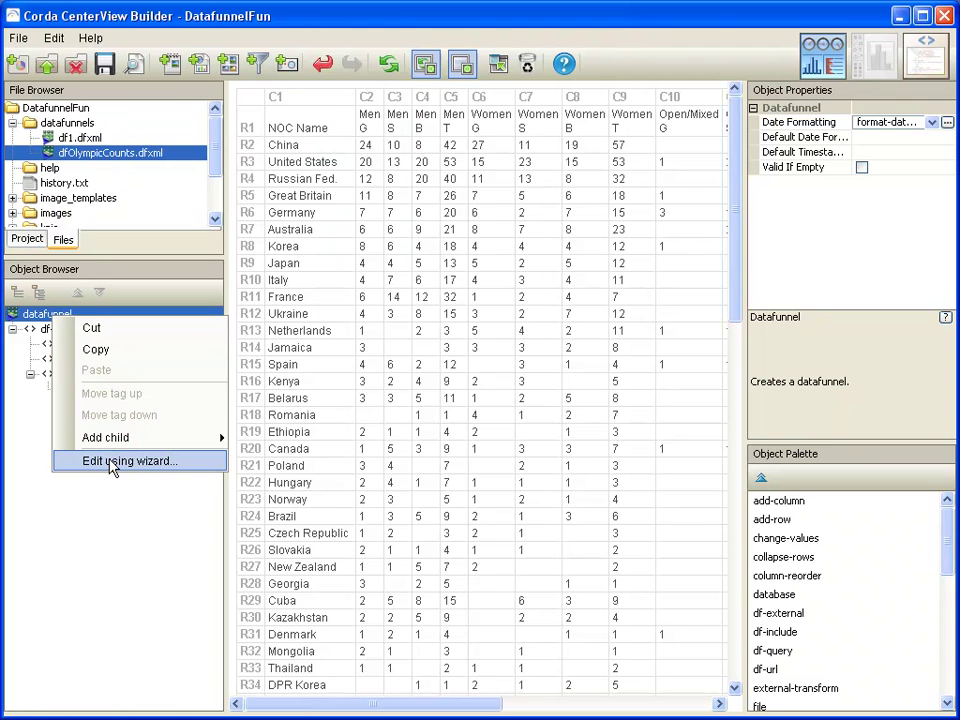
left_click(109, 160)
right_click(108, 157)
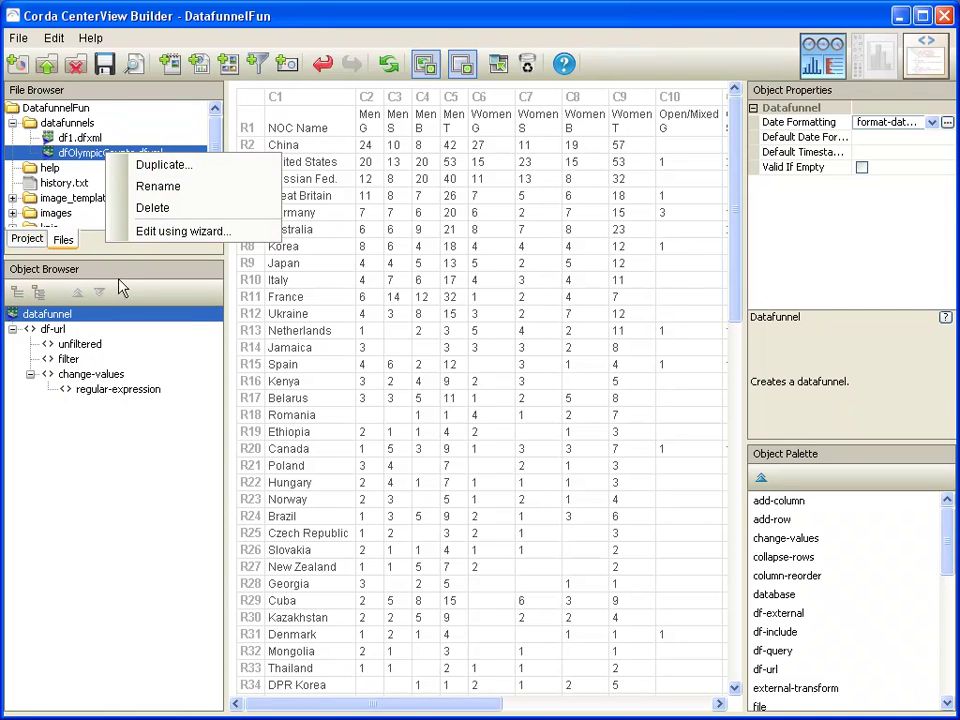
key("Escape")
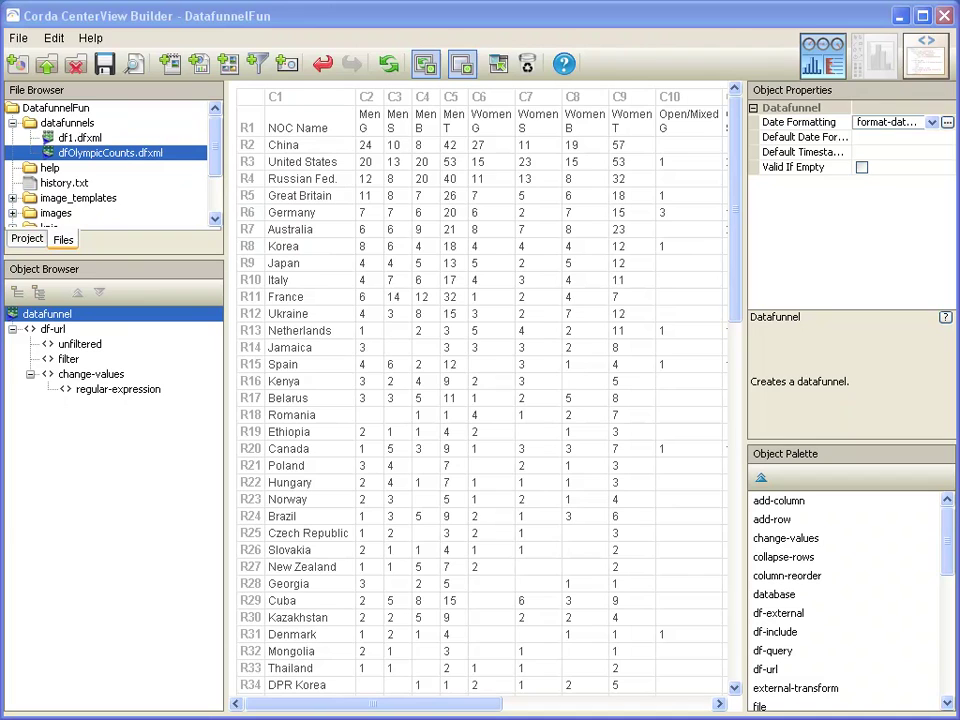
- Start a new wizard-built datafunnel named dfMensMedals
left_click(257, 66)
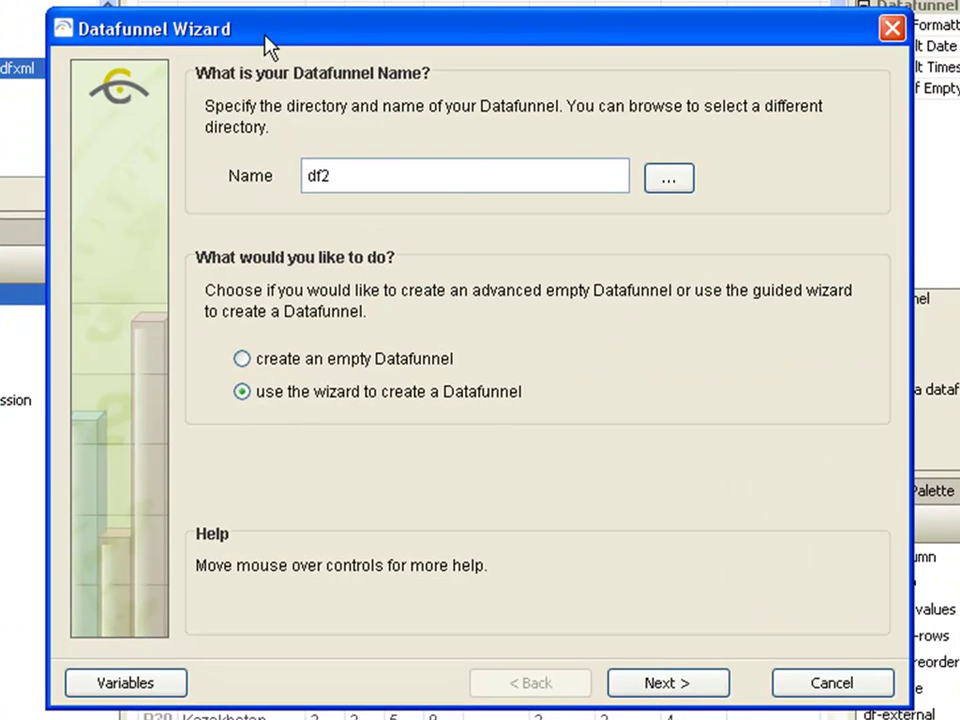
left_click(414, 175)
key("BackSpace")
type("MensMedals")
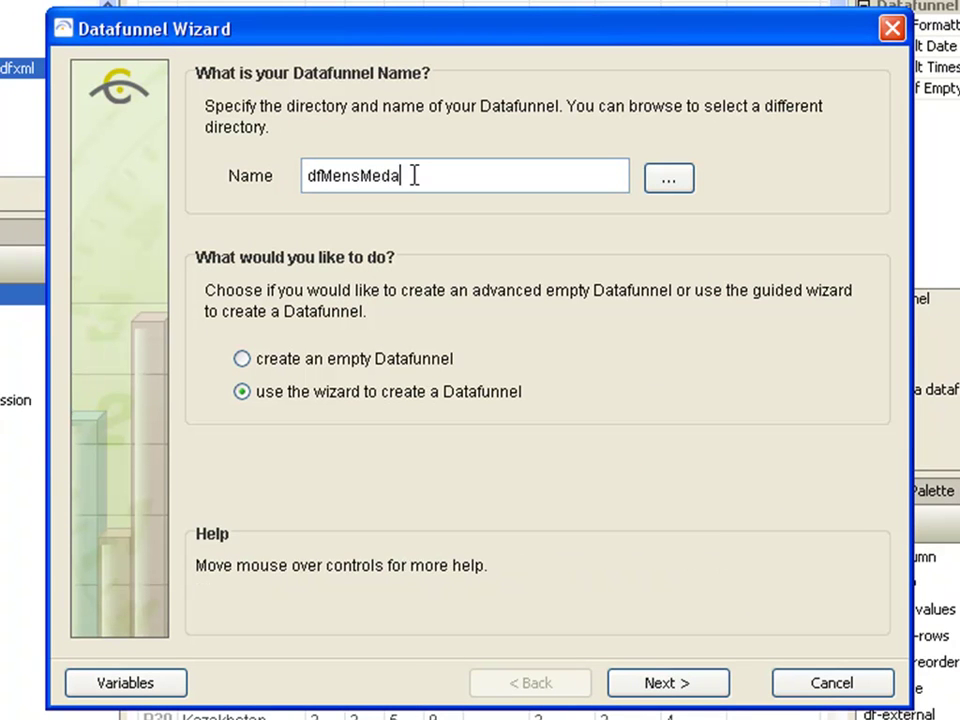
left_click(681, 688)
- Source the new datafunnel's data from the existing datafunnel dfOlympicCounts.dfxml and finish creating it
left_click(326, 187)
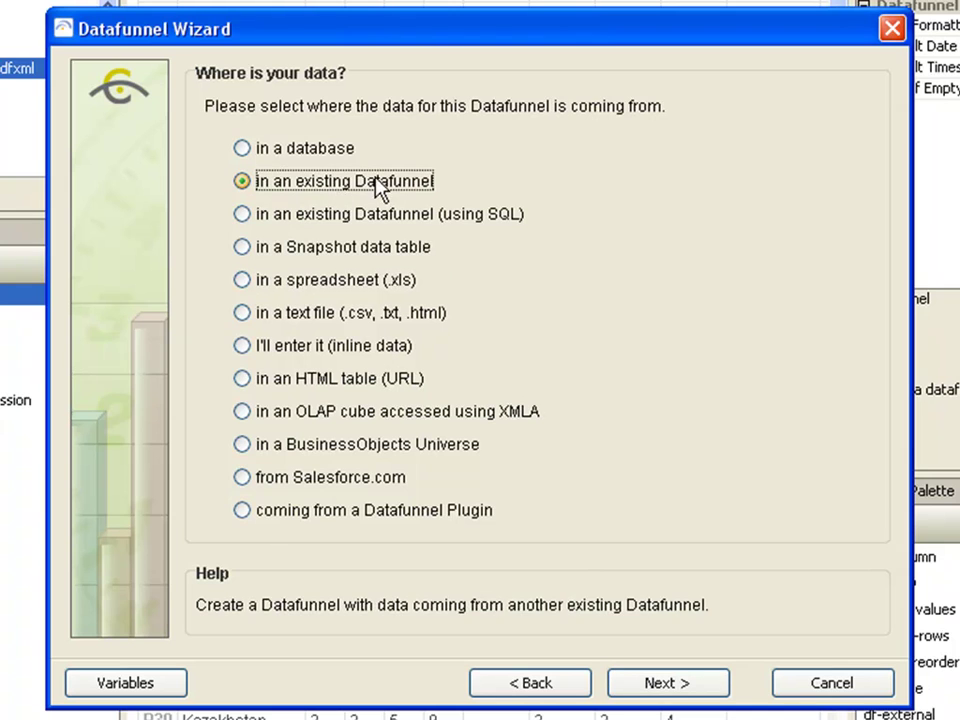
left_click(654, 690)
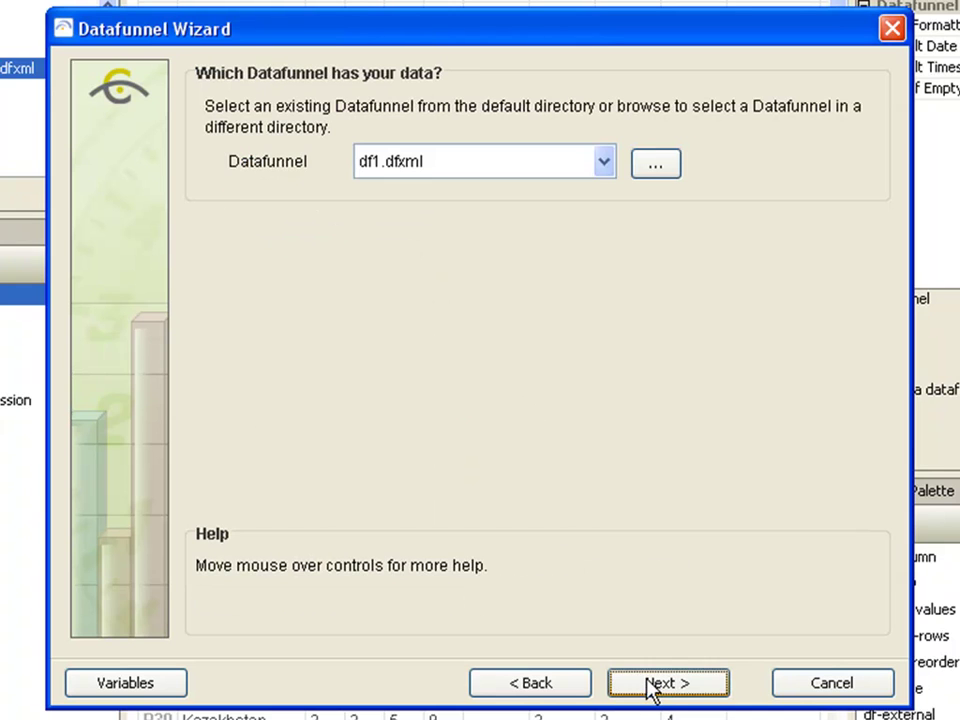
left_click(603, 166)
left_click(562, 214)
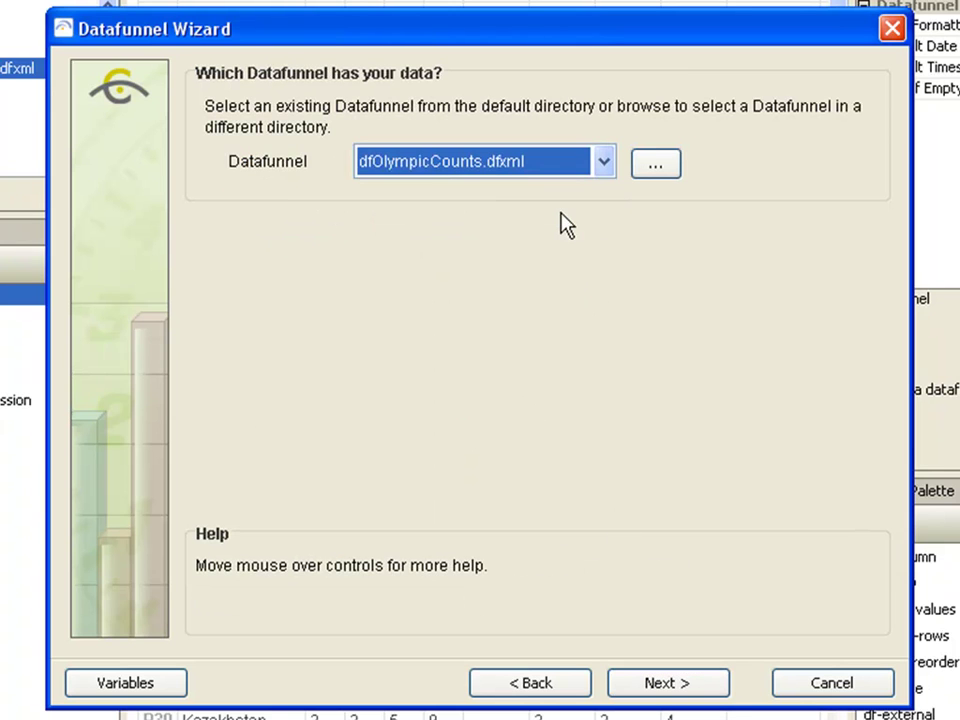
left_click(665, 686)
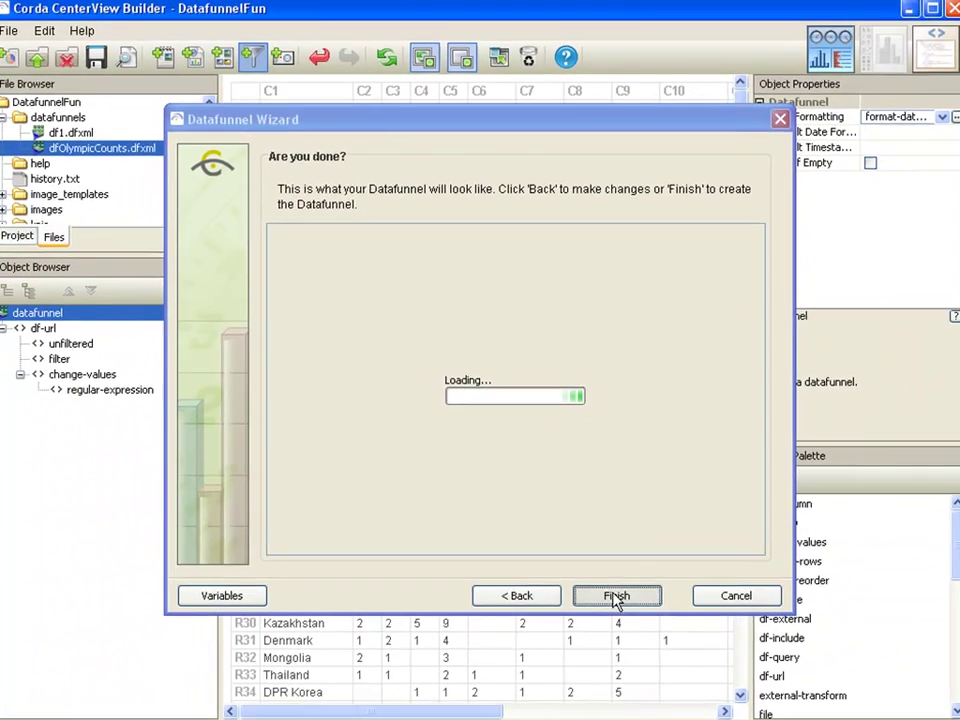
left_click(668, 683)
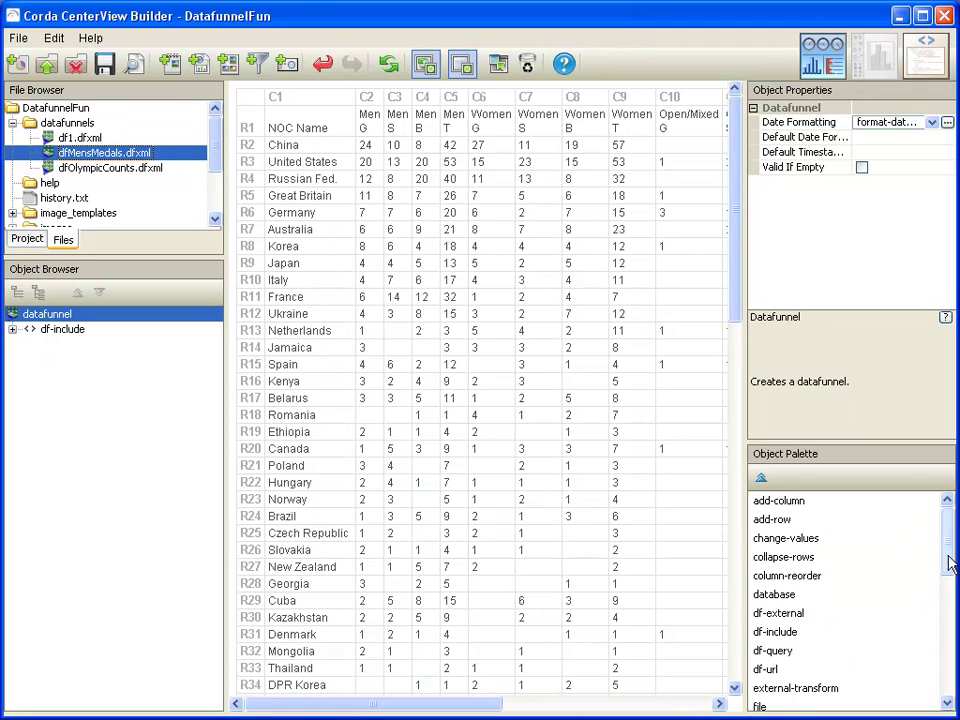
- Add a filter to the dfMensMedals datafunnel and set it to disable columns:6-17
scroll(950, 565, "down", 3)
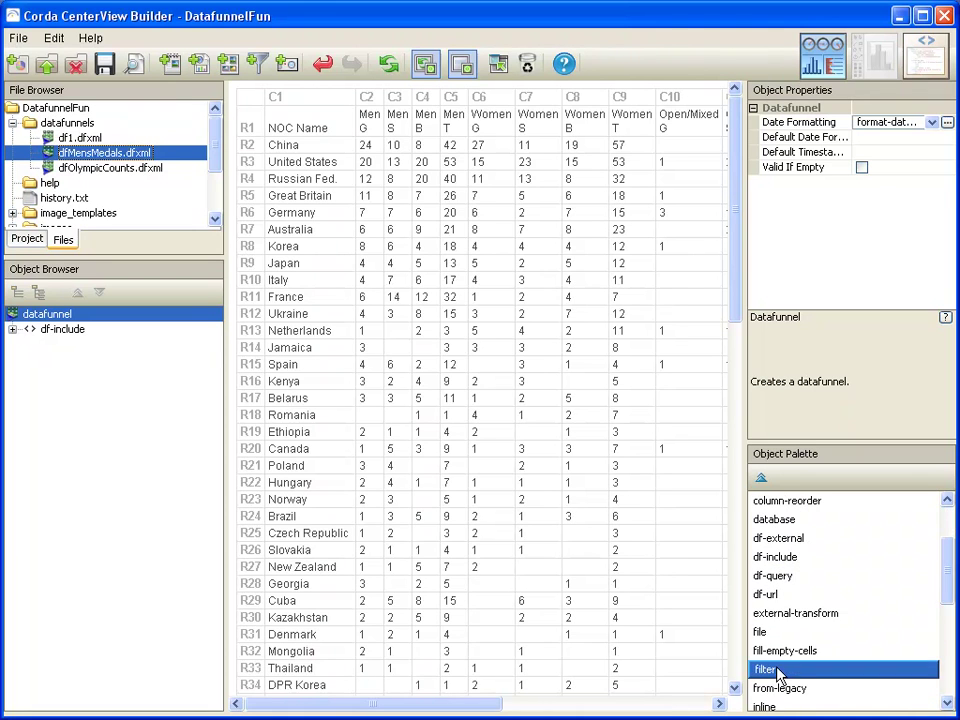
double_click(779, 670)
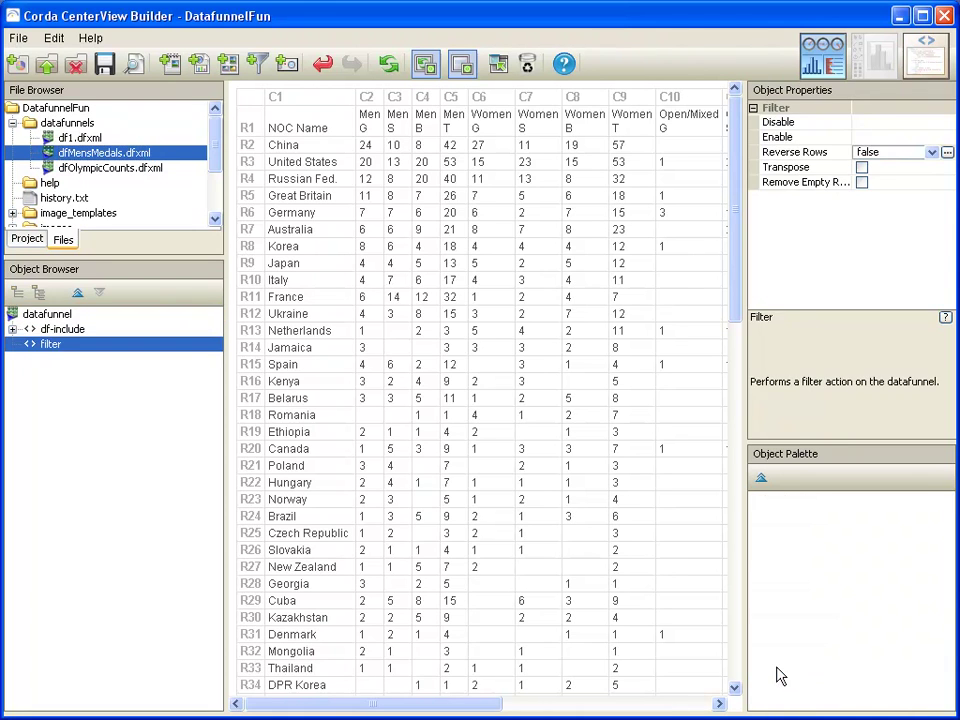
left_click(862, 122)
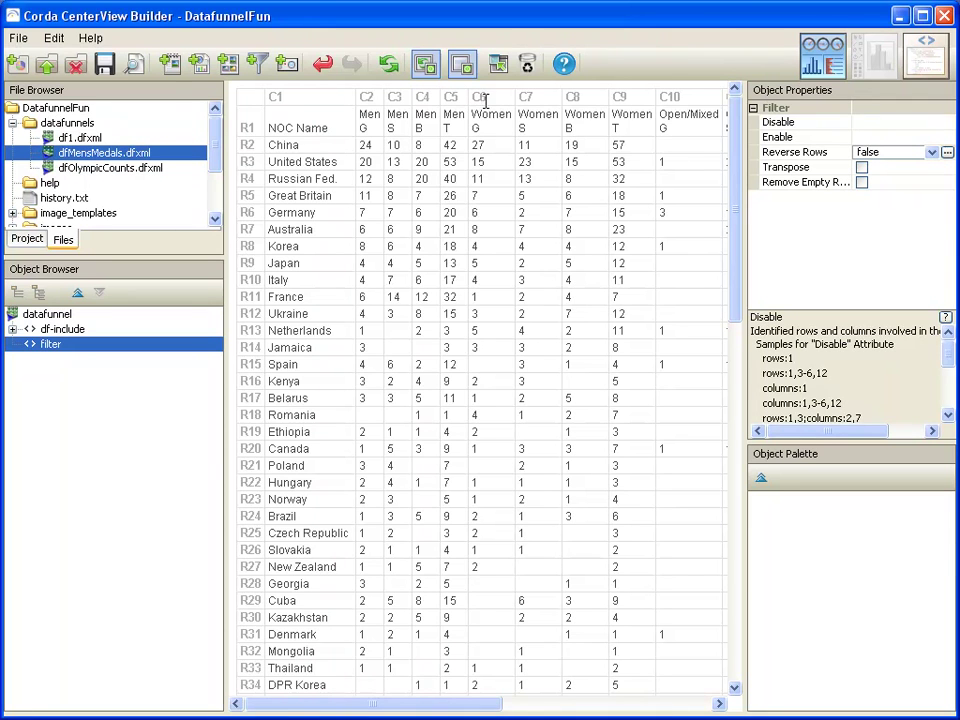
left_click_drag(456, 706, 673, 703)
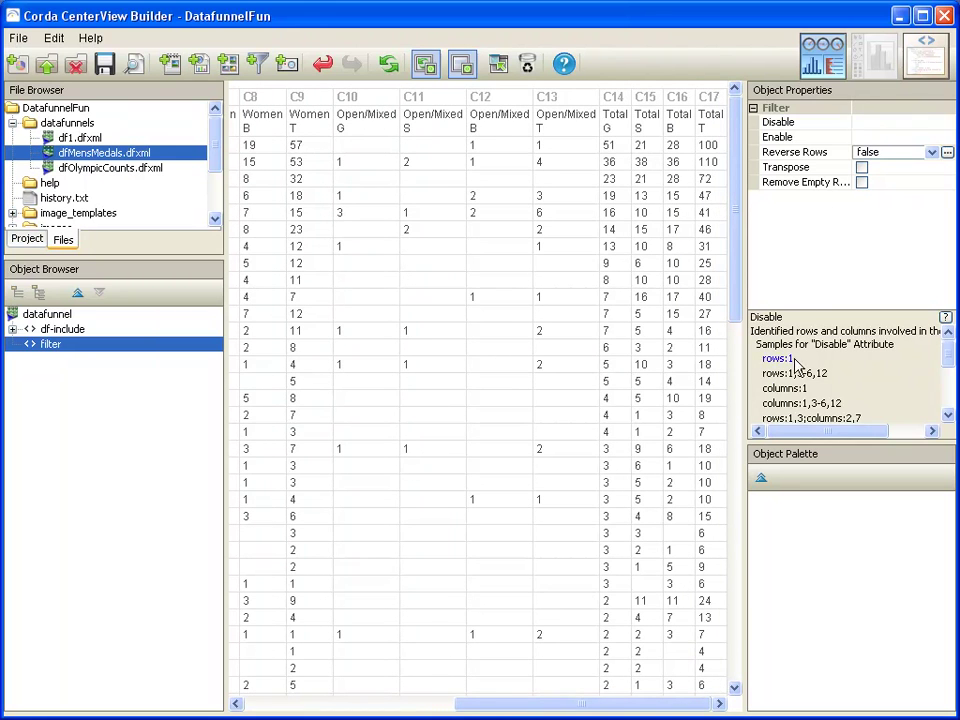
left_click(794, 389)
key("Return")
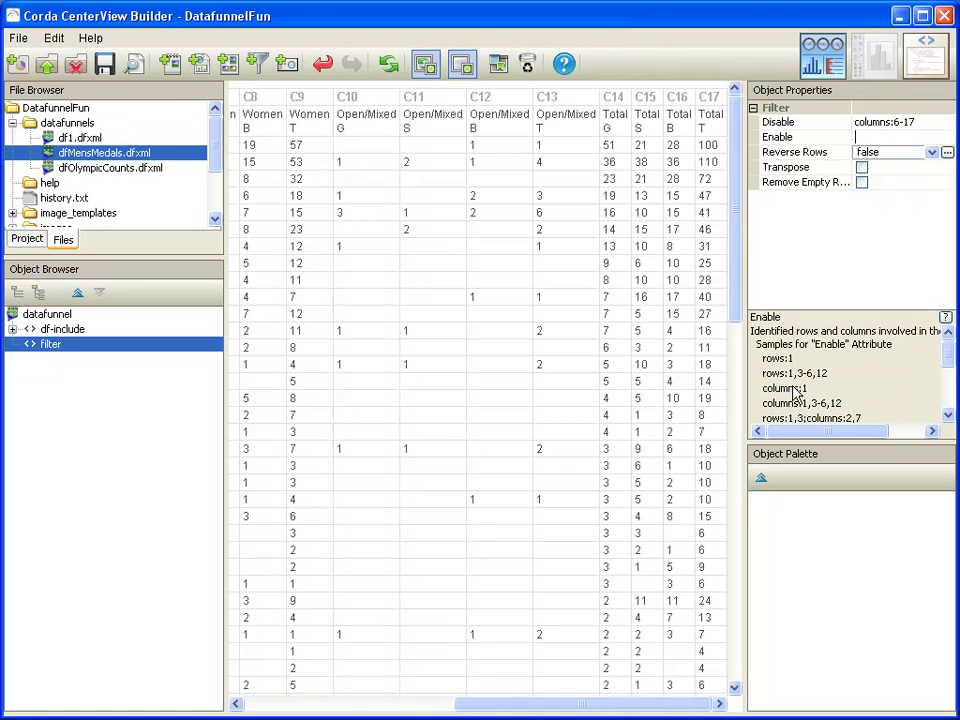